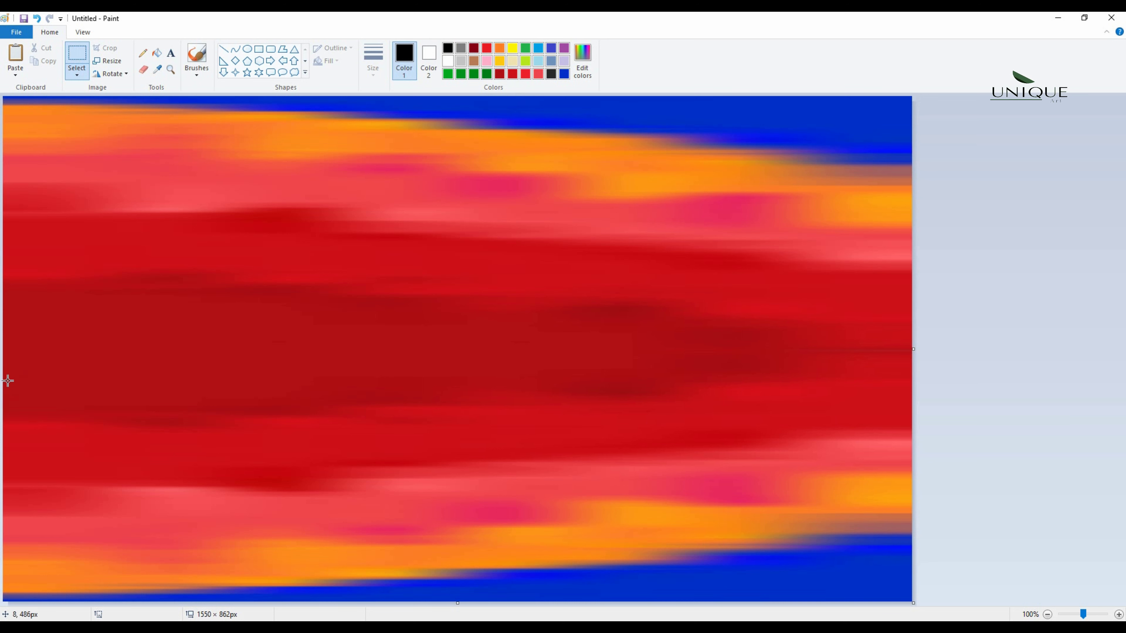
Step: Undo the mirrored lower half of the painting and paste a copy of the upper sky strip over the blank lower canvas
{"action": "left_click_drag", "start_coordinate": [6, 345], "coordinate": [565, 346]}
{"action": "left_click", "coordinate": [37, 19]}
{"action": "right_click", "coordinate": [350, 425]}
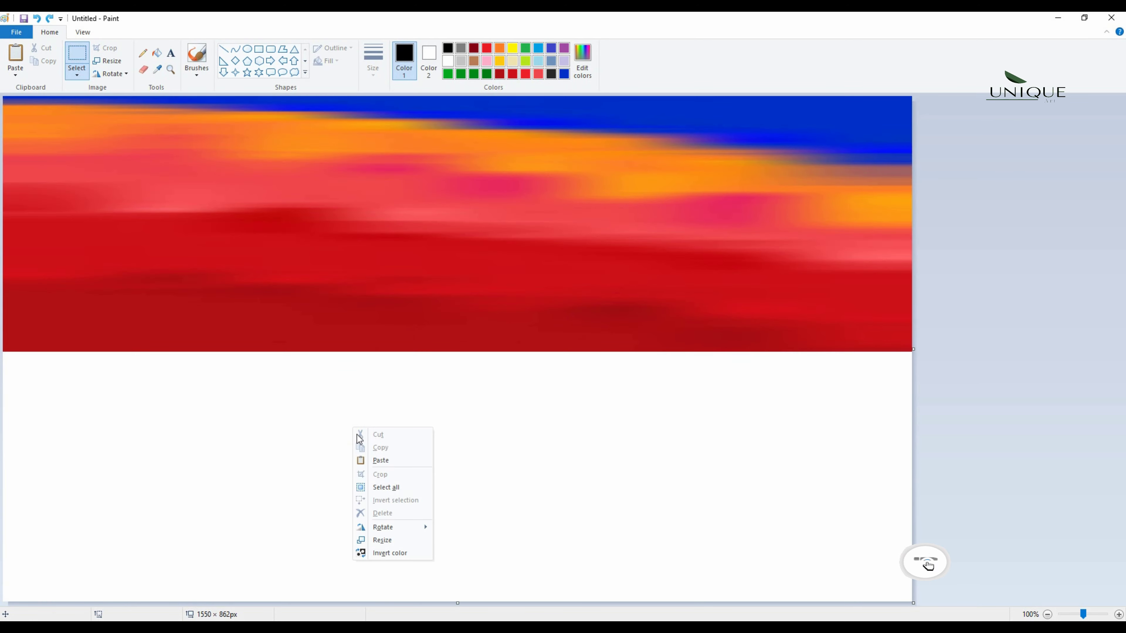
{"action": "left_click", "coordinate": [388, 460]}
{"action": "left_click_drag", "start_coordinate": [459, 97], "coordinate": [458, 319]}
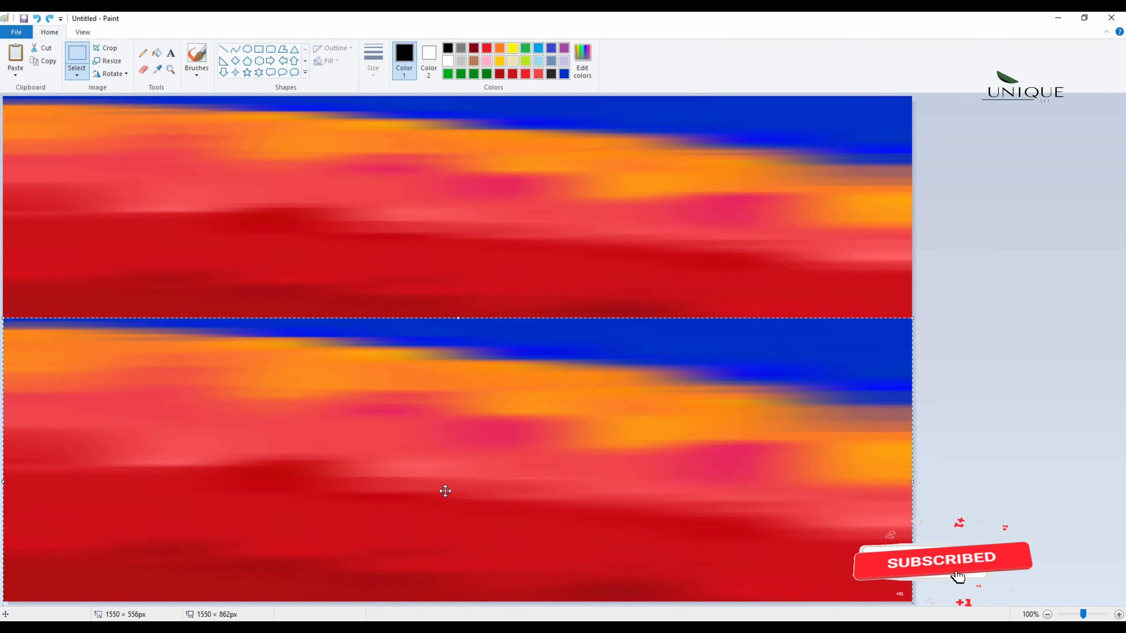
Step: Flip the pasted sky vertically and fit it so it mirrors the upper sky across the middle of the canvas
{"action": "right_click", "coordinate": [446, 490]}
{"action": "mouse_move", "coordinate": [468, 466]}
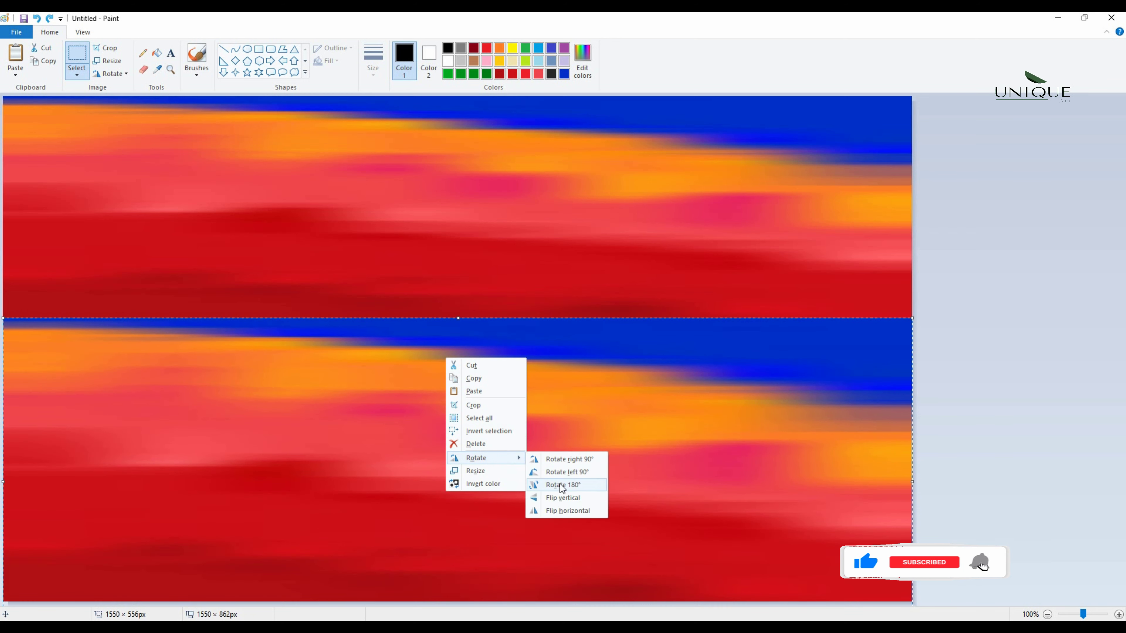
{"action": "left_click", "coordinate": [565, 496]}
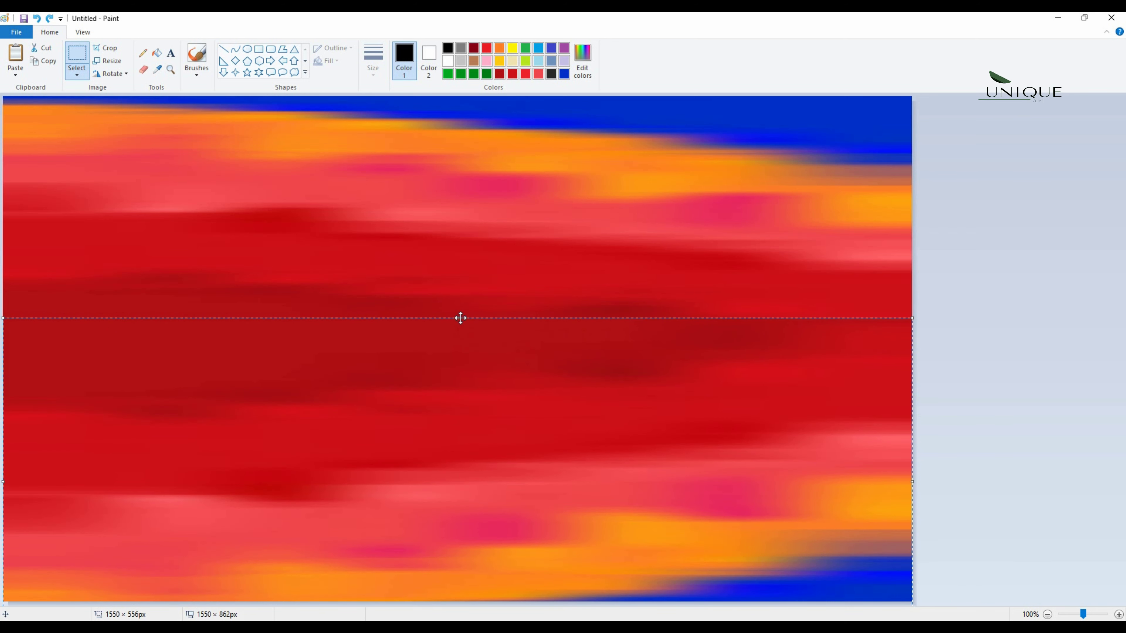
{"action": "left_click_drag", "start_coordinate": [457, 318], "coordinate": [453, 273]}
{"action": "left_click_drag", "start_coordinate": [486, 396], "coordinate": [508, 450]}
{"action": "left_click", "coordinate": [973, 327]}
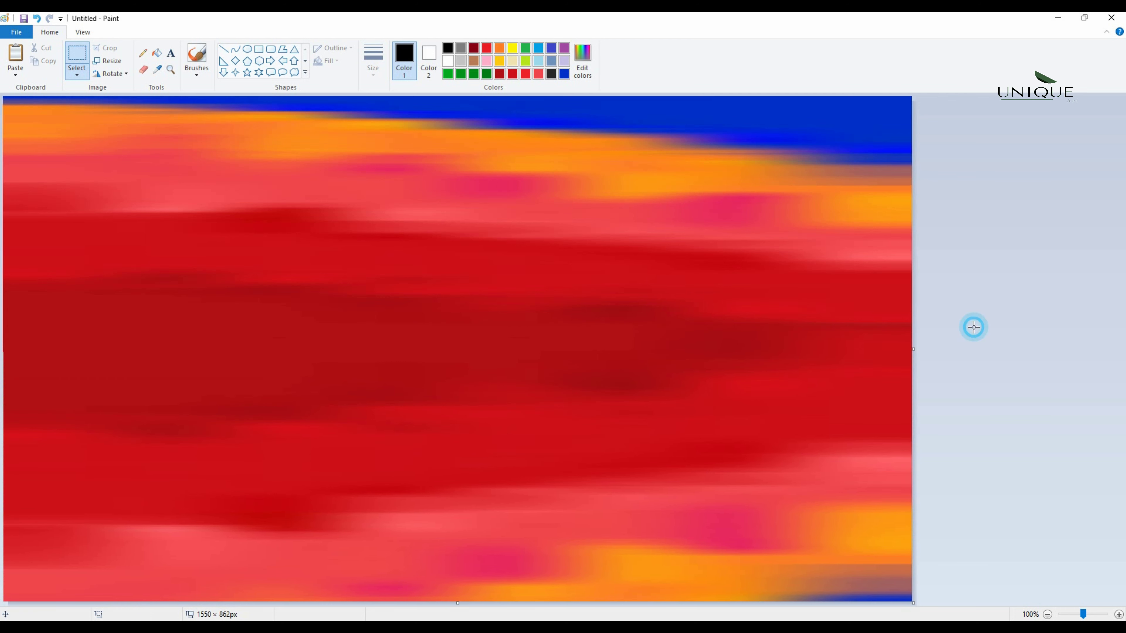
Step: Draw a black horizontal line across the full canvas at mid-height and thicken it into a heavy horizon band
{"action": "left_click", "coordinate": [223, 49]}
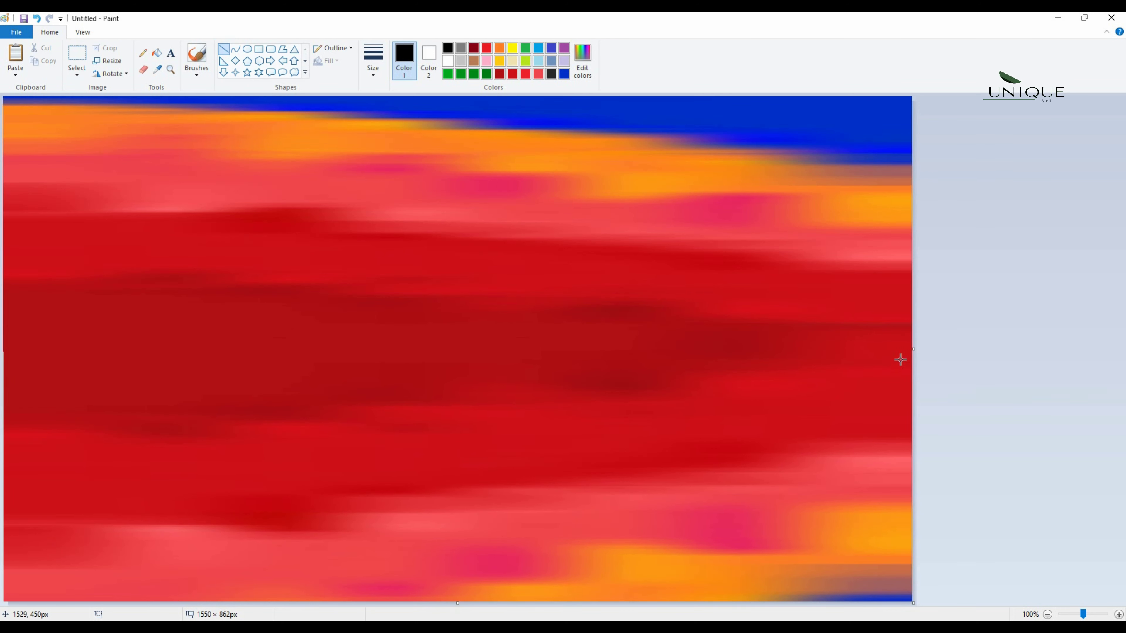
{"action": "left_click_drag", "start_coordinate": [909, 349], "coordinate": [2, 378]}
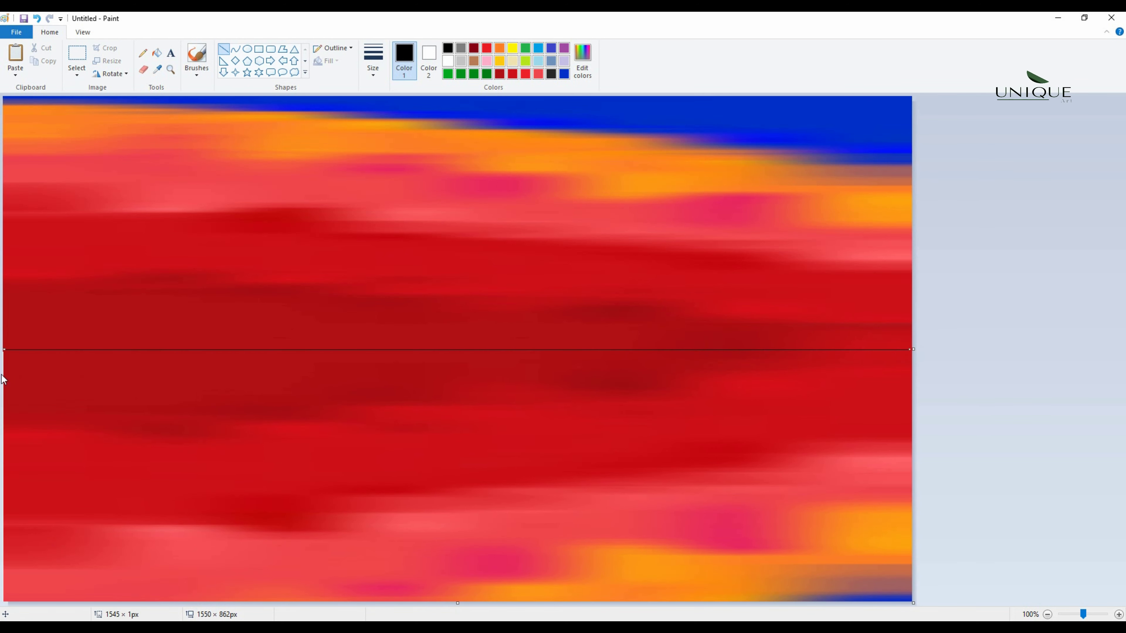
{"action": "key", "text": "ctrl+plus"}
{"action": "key", "text": "ctrl+plus"}
{"action": "key", "text": "ctrl+plus"}
{"action": "key", "text": "ctrl+plus"}
{"action": "key", "text": "ctrl+plus"}
{"action": "key", "text": "ctrl+plus"}
{"action": "key", "text": "ctrl+plus"}
{"action": "key", "text": "ctrl+plus"}
{"action": "key", "text": "ctrl+plus"}
{"action": "left_click", "coordinate": [970, 280]}
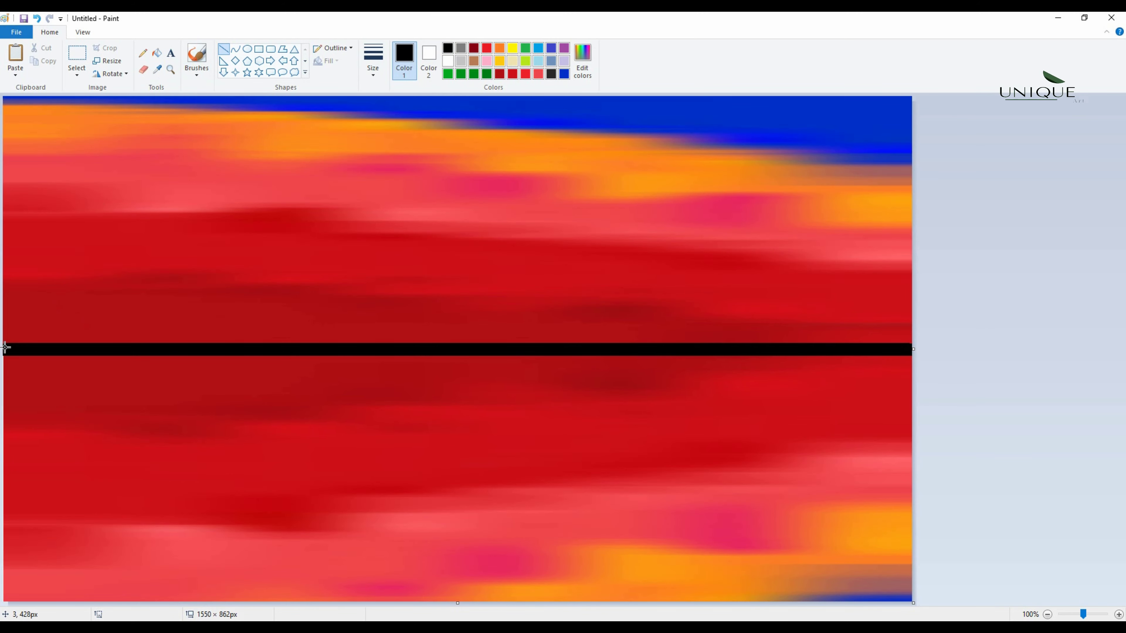
Step: Draw a black-filled rectangular building at the left end of the horizon and shrink it to a lower, narrower block
{"action": "left_click", "coordinate": [259, 48]}
{"action": "mouse_move", "coordinate": [10, 345]}
{"action": "left_mouse_down"}
{"action": "mouse_move", "coordinate": [40, 279]}
{"action": "mouse_move", "coordinate": [37, 242]}
{"action": "left_mouse_up"}
{"action": "left_click", "coordinate": [429, 60]}
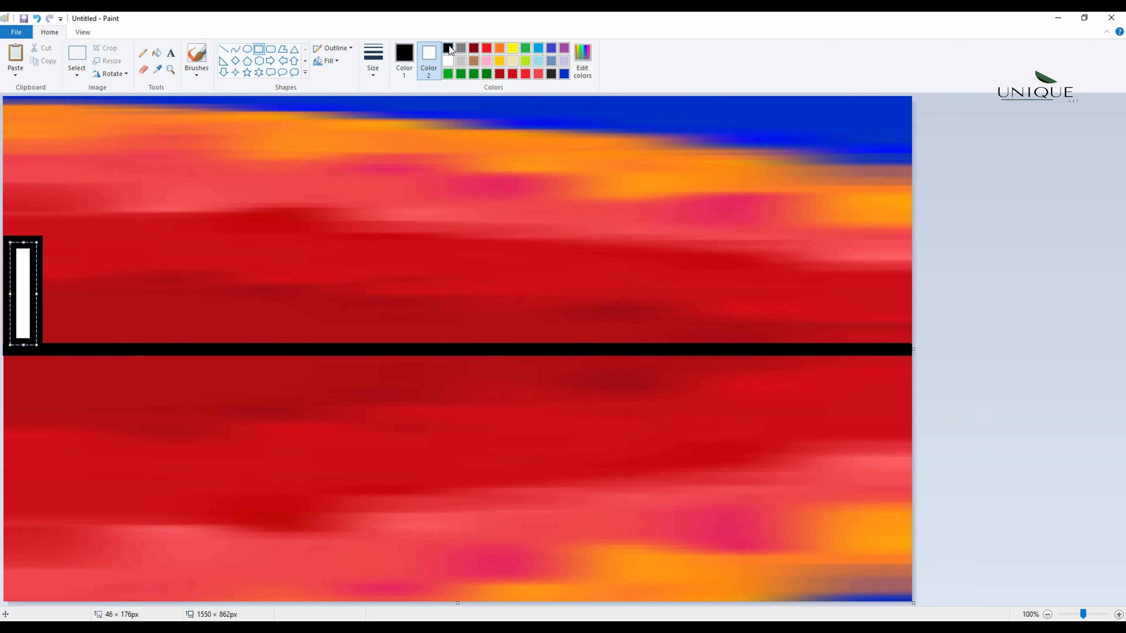
{"action": "left_click", "coordinate": [450, 49]}
{"action": "left_click_drag", "start_coordinate": [19, 307], "coordinate": [12, 309]}
{"action": "left_click_drag", "start_coordinate": [32, 246], "coordinate": [28, 286]}
{"action": "left_click", "coordinate": [62, 327]}
Step: Draw a black polygon building with a slanted left roof edge, about 90 × 103 px, beside the first block on the horizon
{"action": "left_click", "coordinate": [280, 52]}
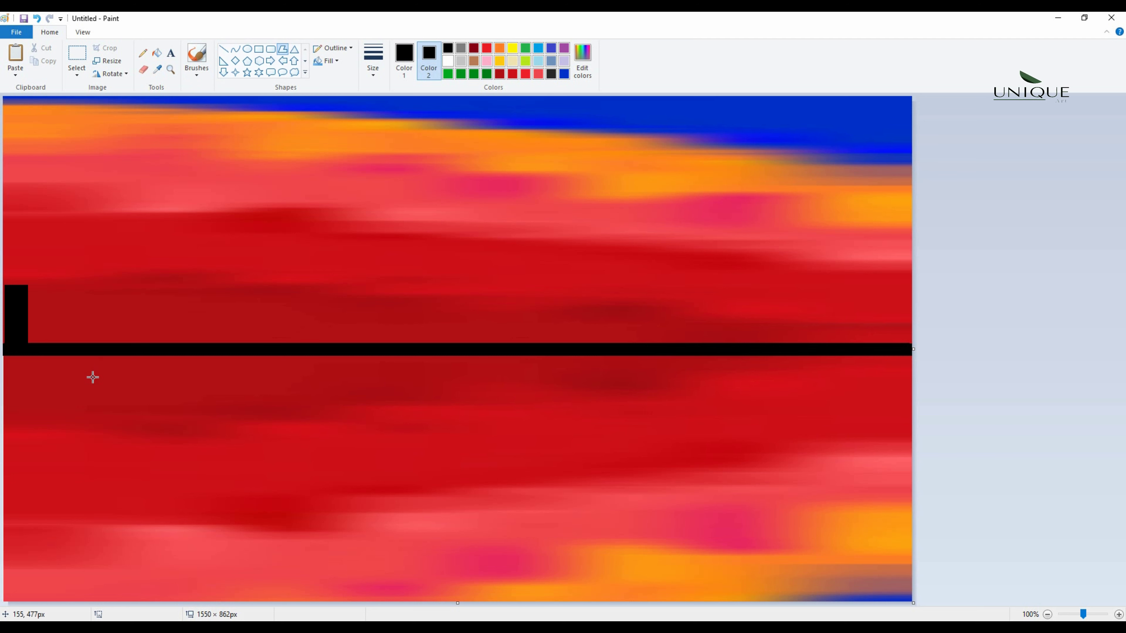
{"action": "left_click_drag", "start_coordinate": [28, 346], "coordinate": [28, 297]}
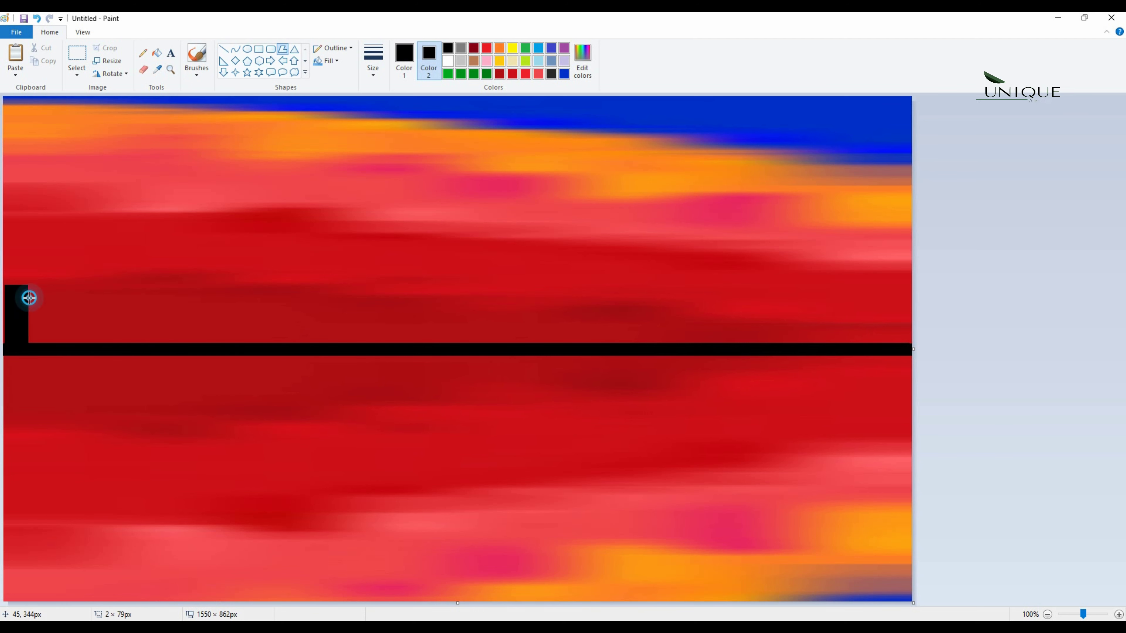
{"action": "left_click", "coordinate": [72, 285]}
{"action": "left_click", "coordinate": [55, 287]}
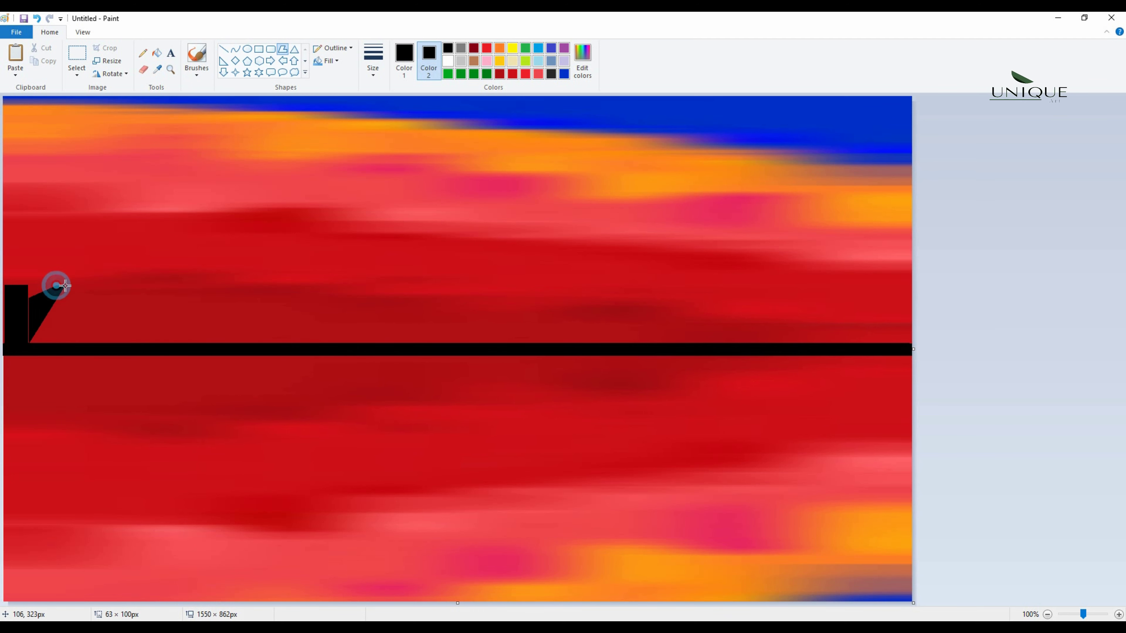
{"action": "left_click", "coordinate": [80, 285]}
{"action": "left_click", "coordinate": [81, 341]}
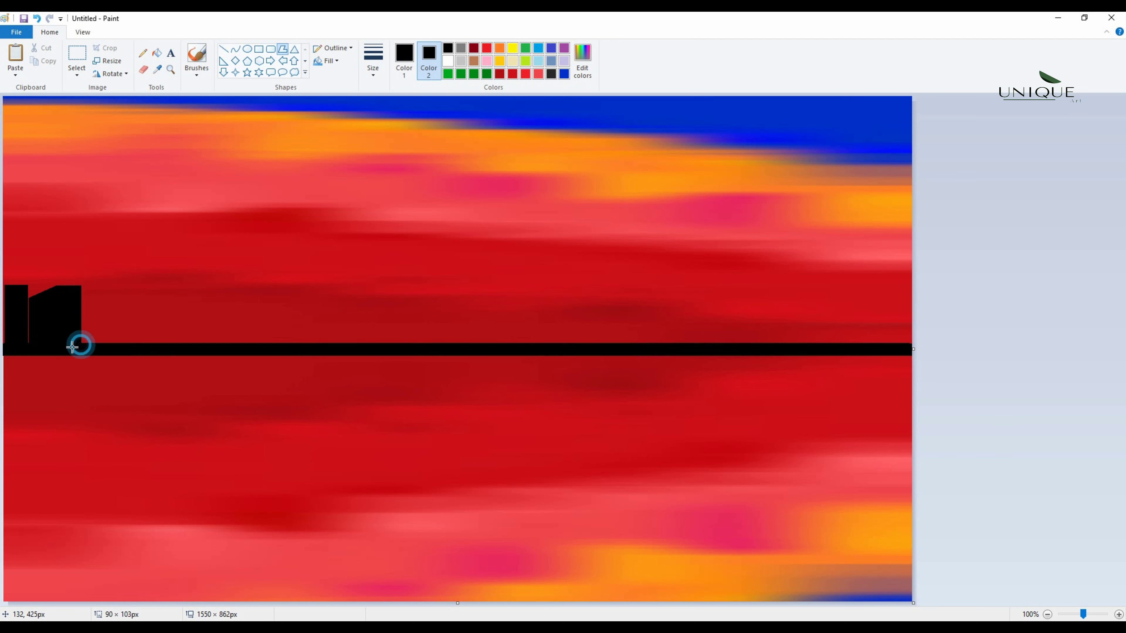
{"action": "left_click", "coordinate": [25, 344]}
{"action": "left_click", "coordinate": [429, 365]}
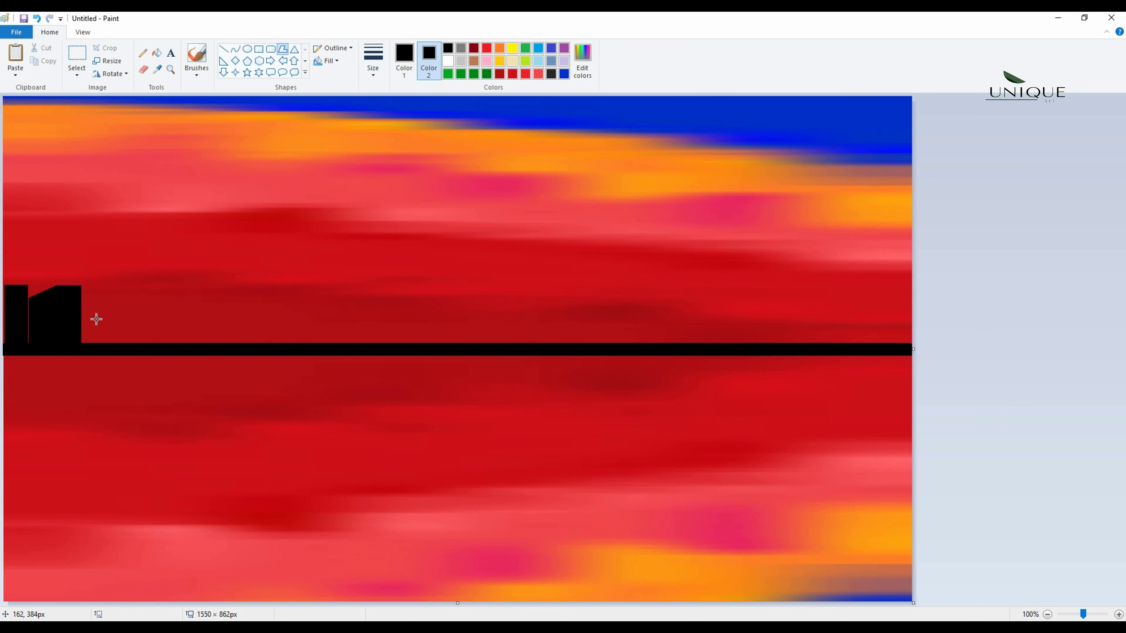
Step: Add two narrow black rectangular buildings to the right of the slanted-roof building, a taller one followed by a shorter one
{"action": "left_click", "coordinate": [259, 49]}
{"action": "left_click_drag", "start_coordinate": [84, 344], "coordinate": [120, 298]}
{"action": "left_click", "coordinate": [163, 347]}
{"action": "left_click", "coordinate": [137, 350]}
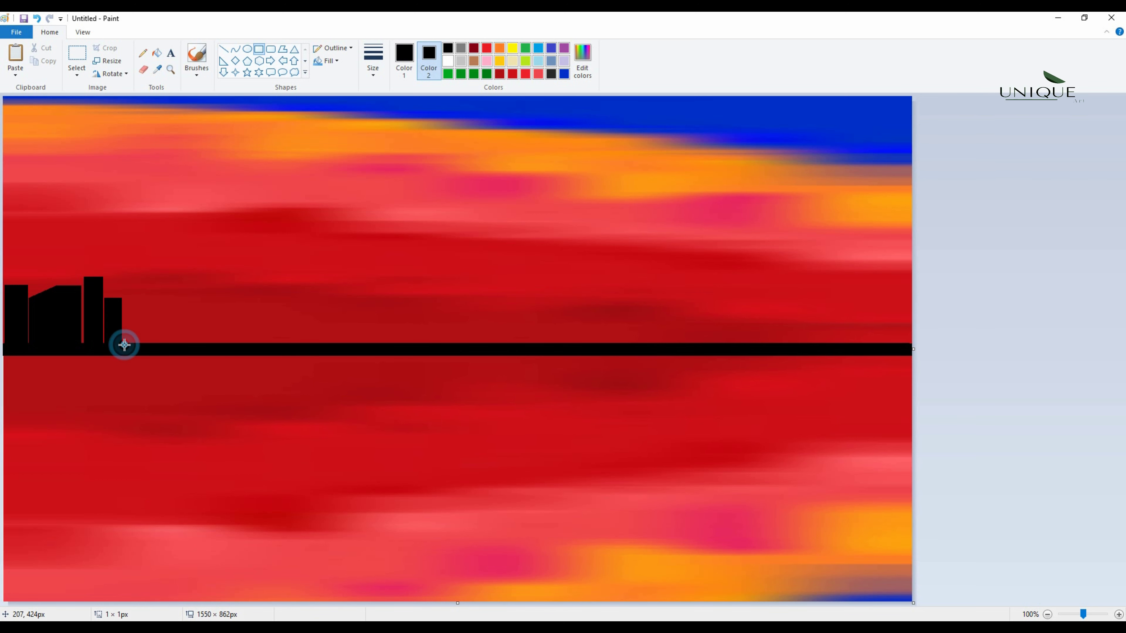
Step: Draw a black polygon building with both roof corners cut off beside the short block, and narrow it from its right side
{"action": "left_click", "coordinate": [282, 50]}
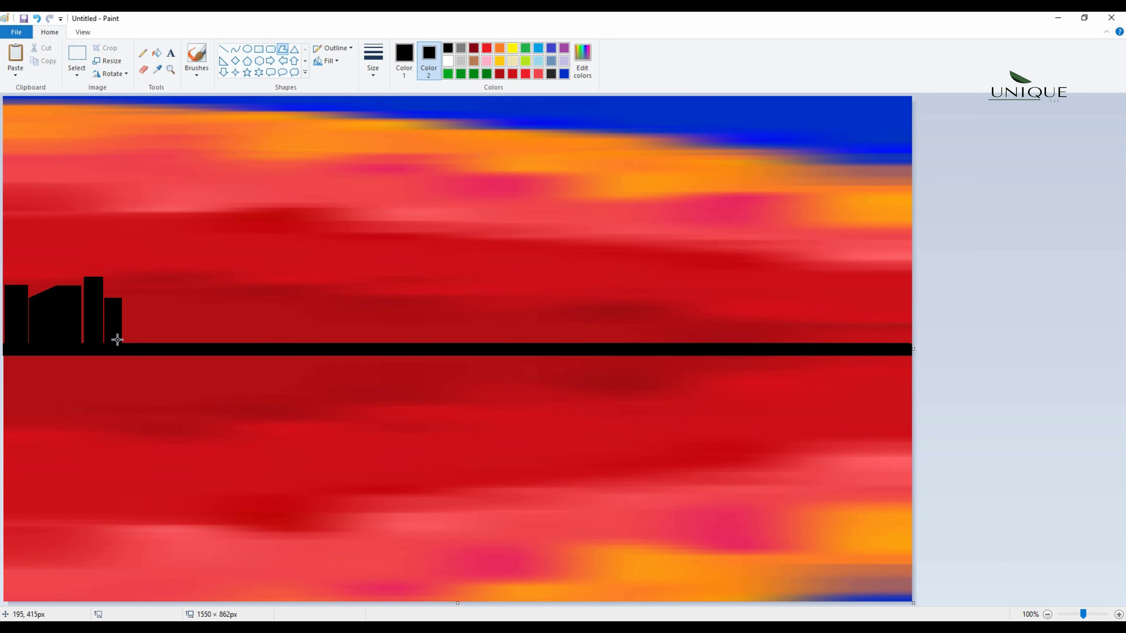
{"action": "mouse_move", "coordinate": [180, 343]}
{"action": "left_mouse_down"}
{"action": "mouse_move", "coordinate": [181, 296]}
{"action": "mouse_move", "coordinate": [134, 294]}
{"action": "left_mouse_up"}
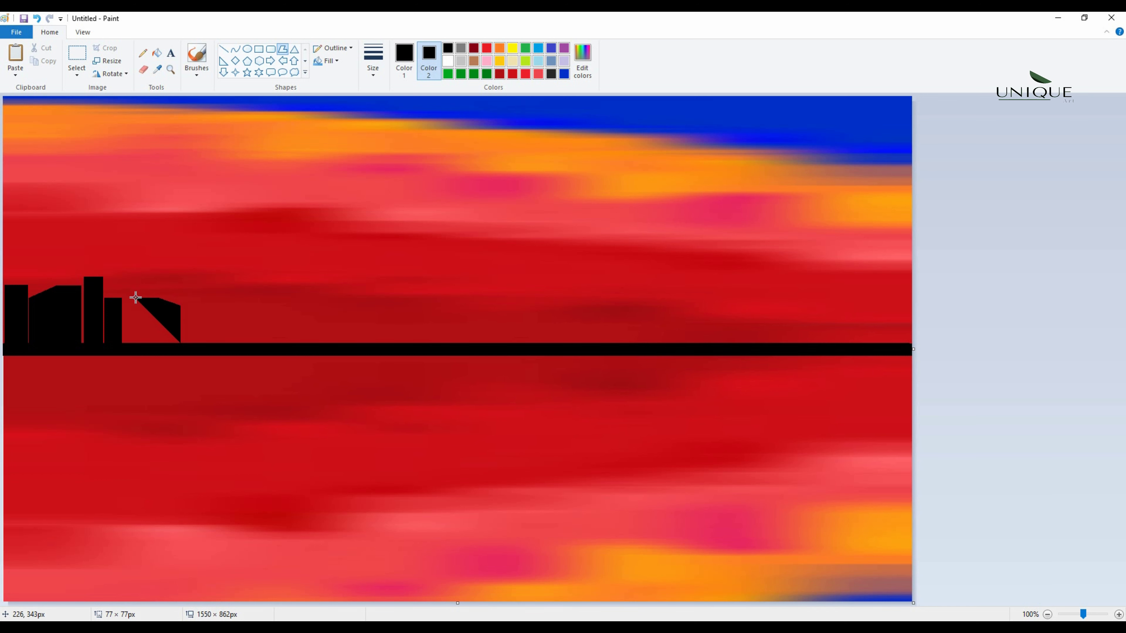
{"action": "left_click", "coordinate": [124, 310]}
{"action": "double_click", "coordinate": [124, 347]}
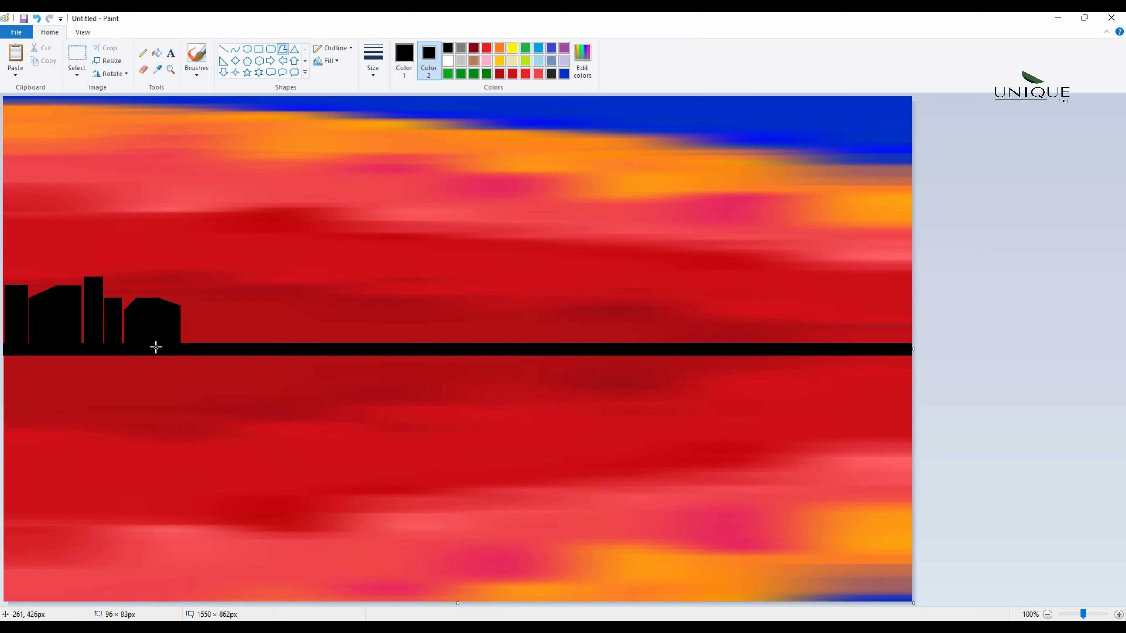
{"action": "left_click_drag", "start_coordinate": [181, 322], "coordinate": [168, 324]}
{"action": "left_click", "coordinate": [1048, 319]}
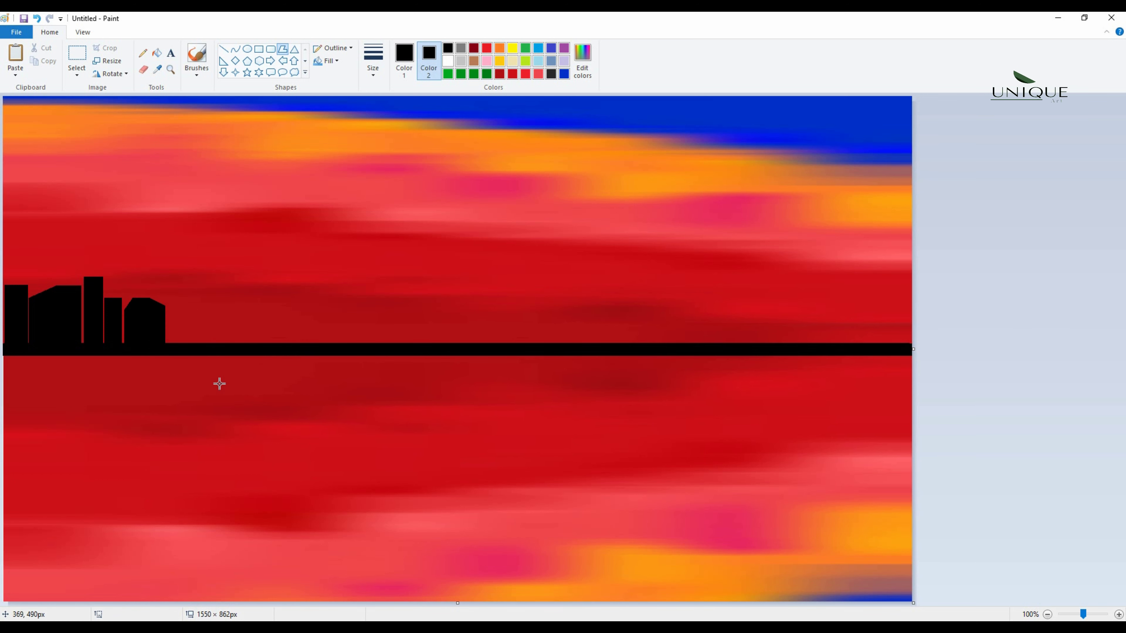
Step: Add two black rectangular buildings right of the cut-corner building, a wide lower one nudged close to it and a taller one
{"action": "left_click", "coordinate": [258, 49]}
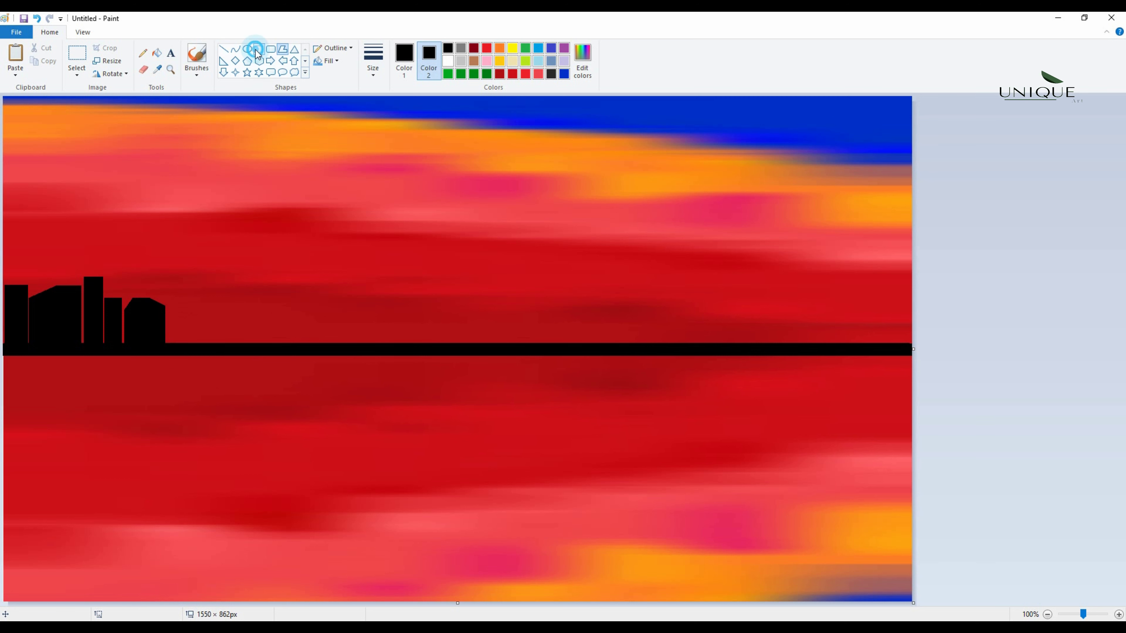
{"action": "left_click_drag", "start_coordinate": [169, 343], "coordinate": [201, 293]}
{"action": "key", "text": "Left"}
{"action": "key", "text": "Left"}
{"action": "key", "text": "Left"}
{"action": "key", "text": "Left"}
{"action": "key", "text": "Left"}
{"action": "key", "text": "Left"}
{"action": "key", "text": "Left"}
{"action": "key", "text": "Left"}
{"action": "key", "text": "Left"}
{"action": "key", "text": "Left"}
{"action": "key", "text": "Left"}
{"action": "key", "text": "Left"}
{"action": "key", "text": "Right"}
{"action": "key", "text": "Right"}
{"action": "key", "text": "Right"}
{"action": "key", "text": "Right"}
{"action": "key", "text": "Right"}
{"action": "key", "text": "Right"}
{"action": "mouse_move", "coordinate": [203, 343]}
{"action": "left_mouse_down"}
{"action": "mouse_move", "coordinate": [216, 345]}
{"action": "mouse_move", "coordinate": [229, 274]}
{"action": "left_mouse_up"}
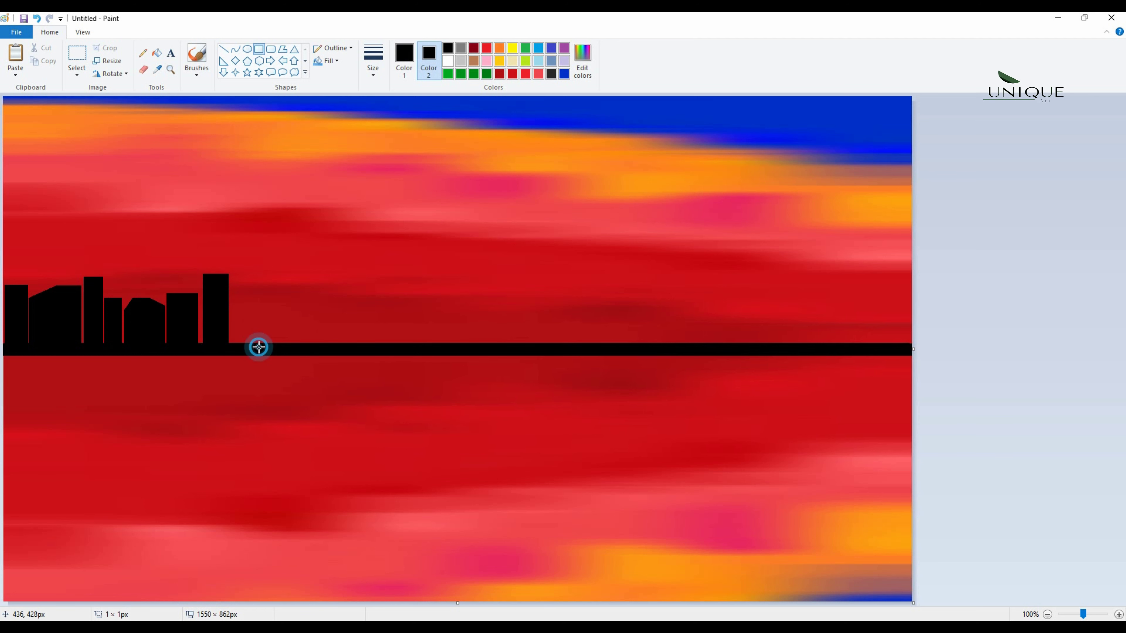
Step: Draw a thin black rectangular tower, about 17 × 144 px, and nudge it left against the last building
{"action": "left_click_drag", "start_coordinate": [239, 343], "coordinate": [249, 259]}
{"action": "key", "text": "Left"}
{"action": "key", "text": "Left"}
{"action": "key", "text": "Left"}
{"action": "key", "text": "Left"}
{"action": "key", "text": "Left"}
{"action": "key", "text": "Left"}
{"action": "key", "text": "Left"}
{"action": "key", "text": "Left"}
{"action": "key", "text": "Left"}
{"action": "key", "text": "Left"}
{"action": "key", "text": "Left"}
{"action": "key", "text": "Left"}
{"action": "key", "text": "Left"}
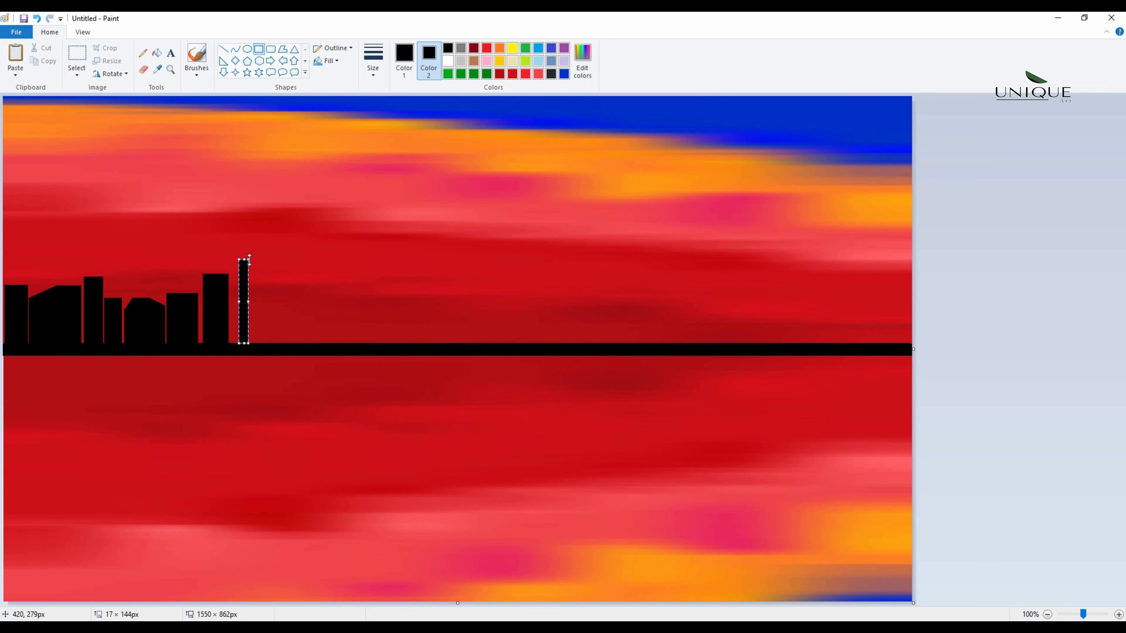
{"action": "left_click", "coordinate": [260, 345]}
Step: Draw a tall black rectangular tower, about 57 × 188 px, and nudge it left against the thin tower
{"action": "left_click_drag", "start_coordinate": [248, 343], "coordinate": [282, 235]}
{"action": "key", "text": "Left"}
{"action": "key", "text": "Left"}
{"action": "key", "text": "Left"}
{"action": "key", "text": "Left"}
{"action": "key", "text": "Left"}
{"action": "key", "text": "Left"}
{"action": "key", "text": "Left"}
{"action": "key", "text": "Left"}
{"action": "key", "text": "Left"}
{"action": "key", "text": "Left"}
{"action": "key", "text": "Left"}
{"action": "key", "text": "Left"}
{"action": "key", "text": "Left"}
{"action": "key", "text": "Left"}
{"action": "key", "text": "Left"}
{"action": "key", "text": "Left"}
{"action": "key", "text": "Right"}
{"action": "key", "text": "Right"}
{"action": "key", "text": "Right"}
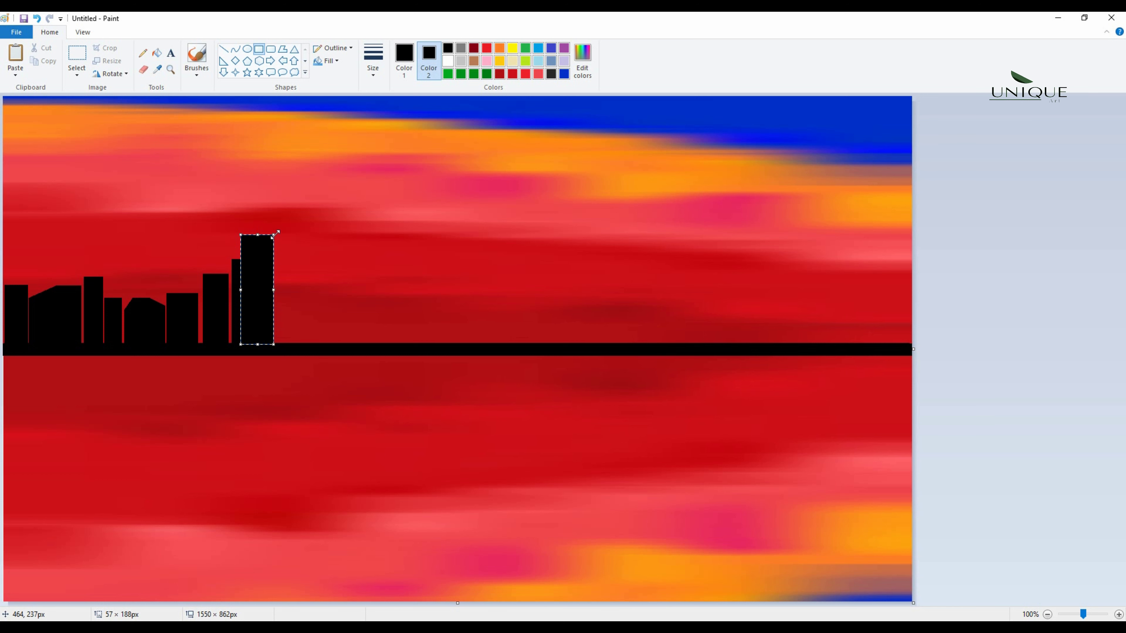
{"action": "left_click", "coordinate": [767, 208]}
Step: Cap the tallest tower with a black polygon roof with sloping sides, about 55 × 19 px
{"action": "left_click", "coordinate": [284, 51]}
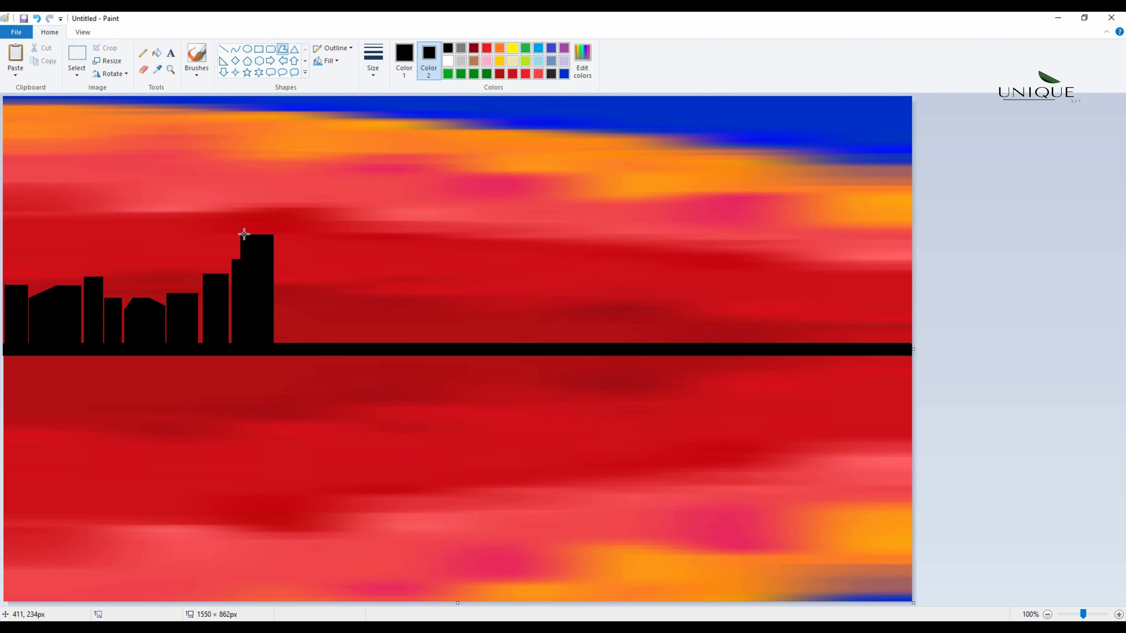
{"action": "left_click_drag", "start_coordinate": [241, 234], "coordinate": [265, 223]}
{"action": "left_click", "coordinate": [266, 224]}
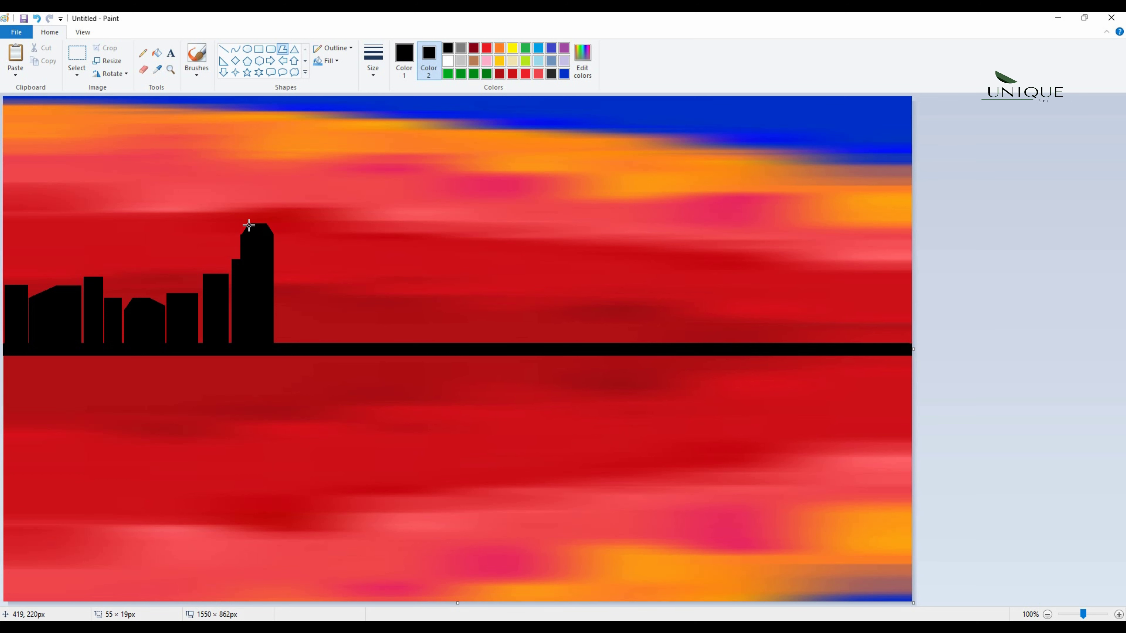
{"action": "left_click", "coordinate": [241, 234]}
{"action": "left_click", "coordinate": [1123, 217]}
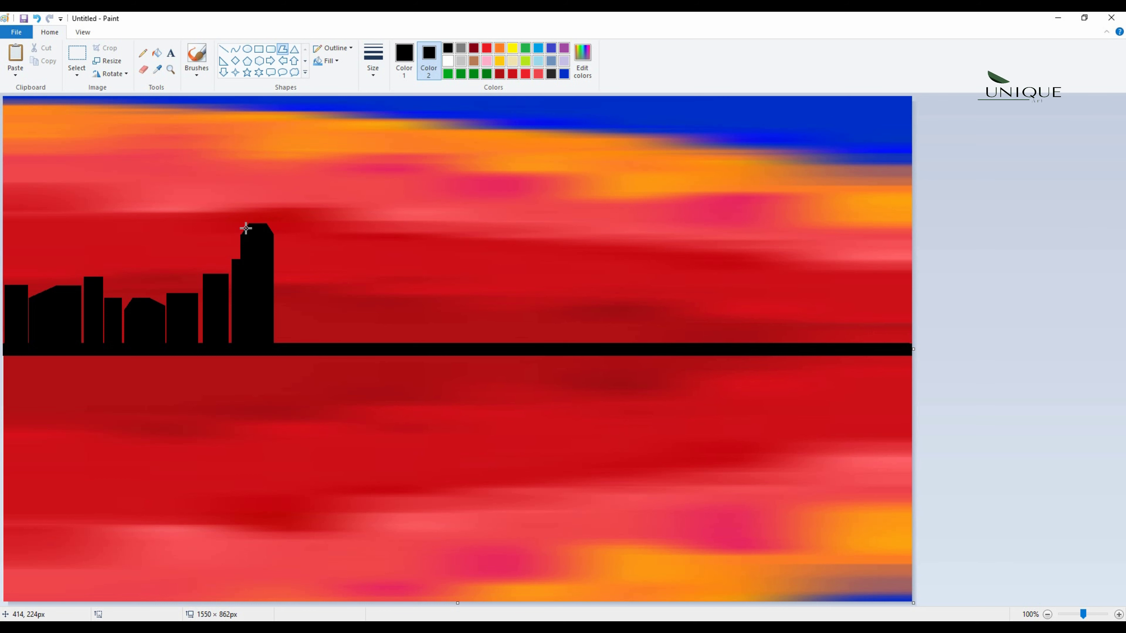
Step: Draw a tall, pointed black polygon spire, about 35 × 192 px, and center it on the tower's roof
{"action": "left_click_drag", "start_coordinate": [245, 224], "coordinate": [260, 111]}
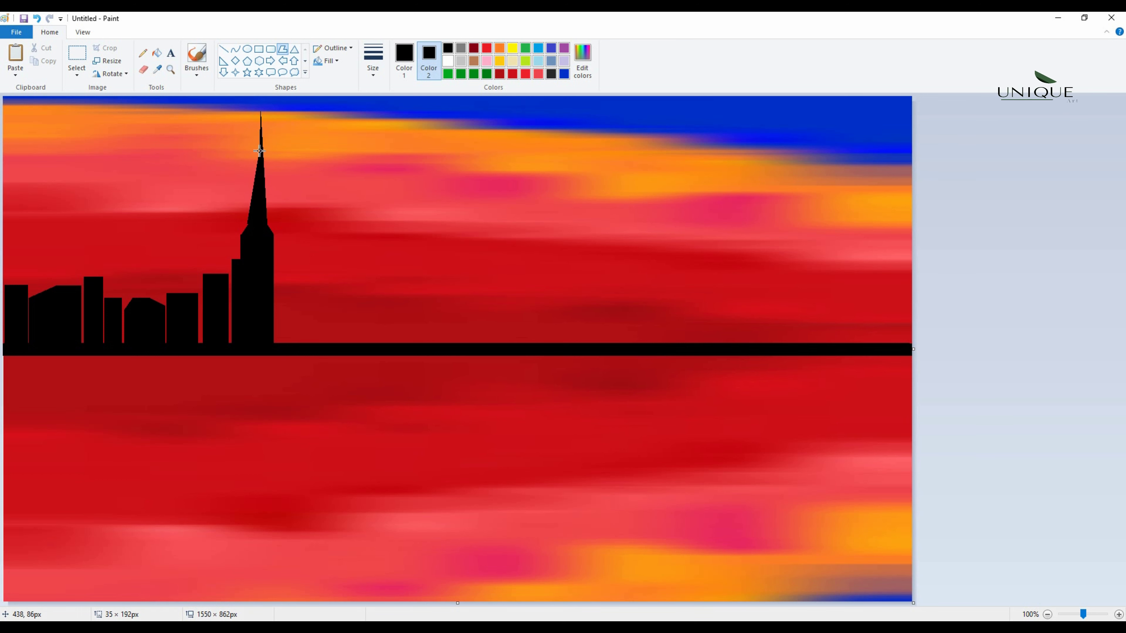
{"action": "left_click", "coordinate": [263, 225]}
{"action": "left_click", "coordinate": [264, 225]}
{"action": "key", "text": "Left"}
{"action": "key", "text": "Left"}
{"action": "key", "text": "Right"}
{"action": "key", "text": "Right"}
{"action": "left_click", "coordinate": [1096, 276]}
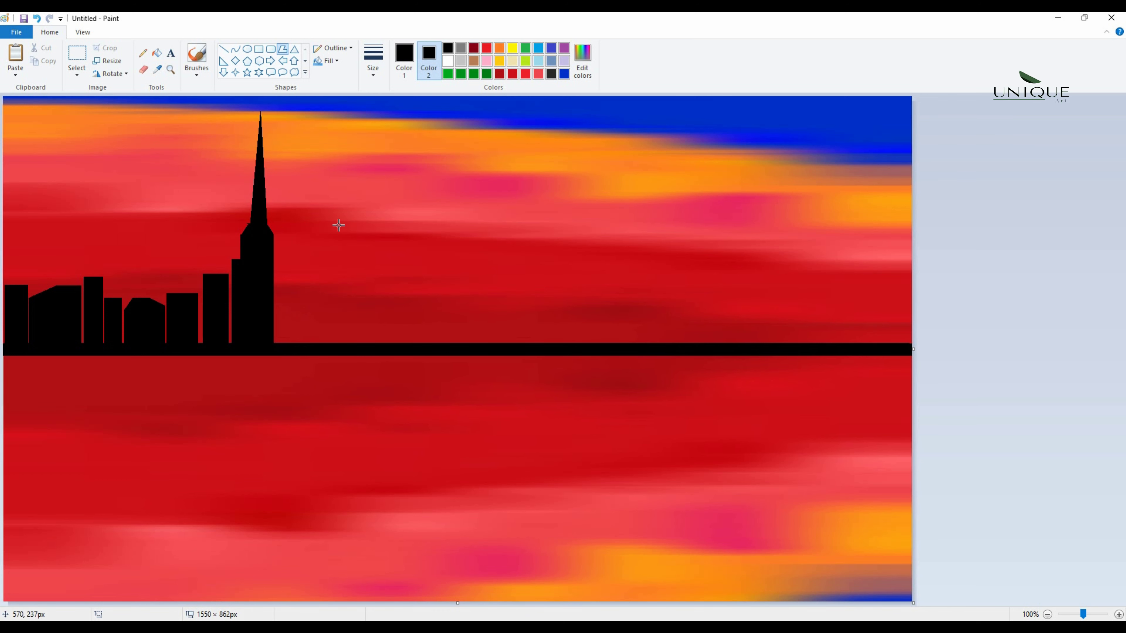
Step: Outline a dome right of the spired tower with two mirrored black S-curves, each about 60 px wide, meeting at the top
{"action": "left_click", "coordinate": [236, 49]}
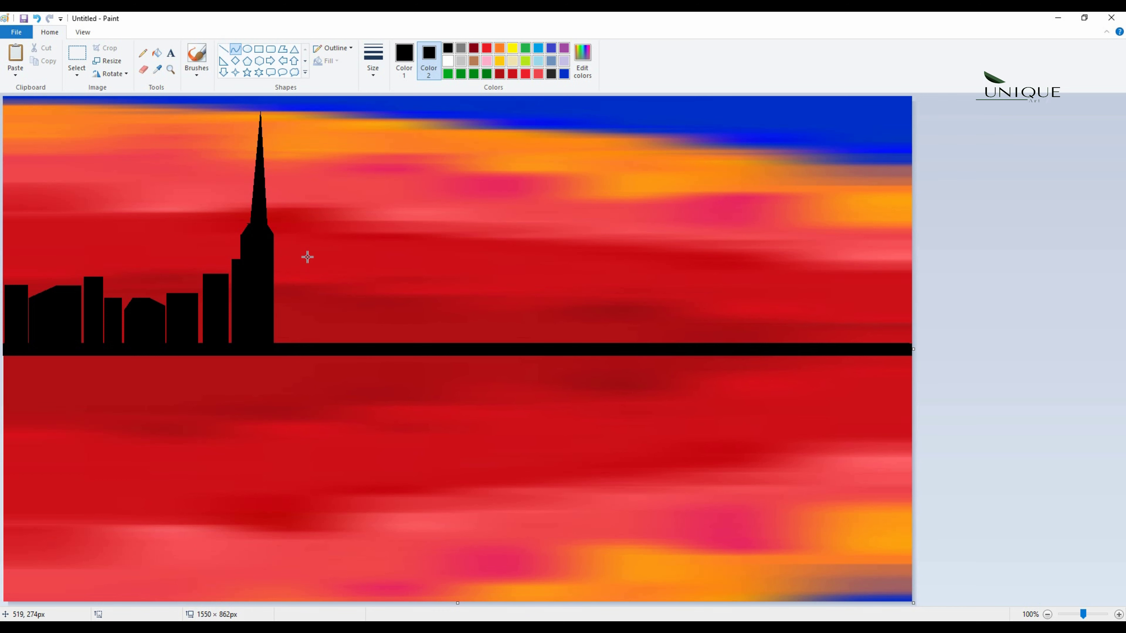
{"action": "mouse_move", "coordinate": [308, 257]}
{"action": "left_mouse_down"}
{"action": "mouse_move", "coordinate": [274, 294]}
{"action": "mouse_move", "coordinate": [296, 269]}
{"action": "mouse_move", "coordinate": [286, 262]}
{"action": "mouse_move", "coordinate": [296, 286]}
{"action": "left_mouse_up"}
{"action": "left_click", "coordinate": [298, 289]}
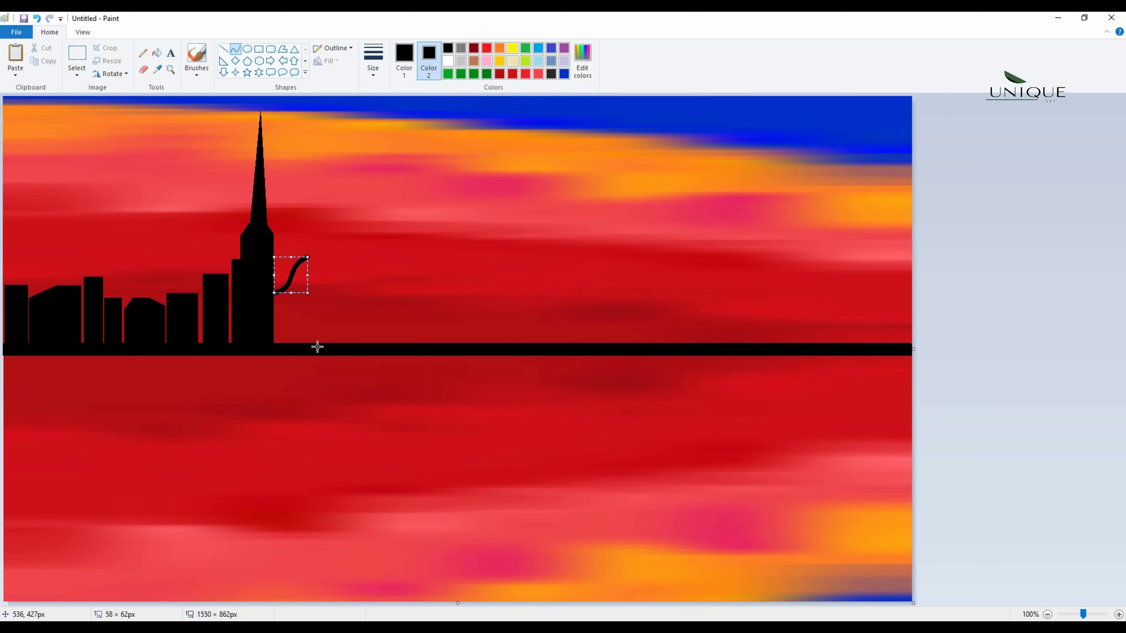
{"action": "left_click", "coordinate": [269, 302]}
{"action": "mouse_move", "coordinate": [308, 256]}
{"action": "left_mouse_down"}
{"action": "mouse_move", "coordinate": [345, 294]}
{"action": "mouse_move", "coordinate": [327, 255]}
{"action": "mouse_move", "coordinate": [318, 293]}
{"action": "left_mouse_up"}
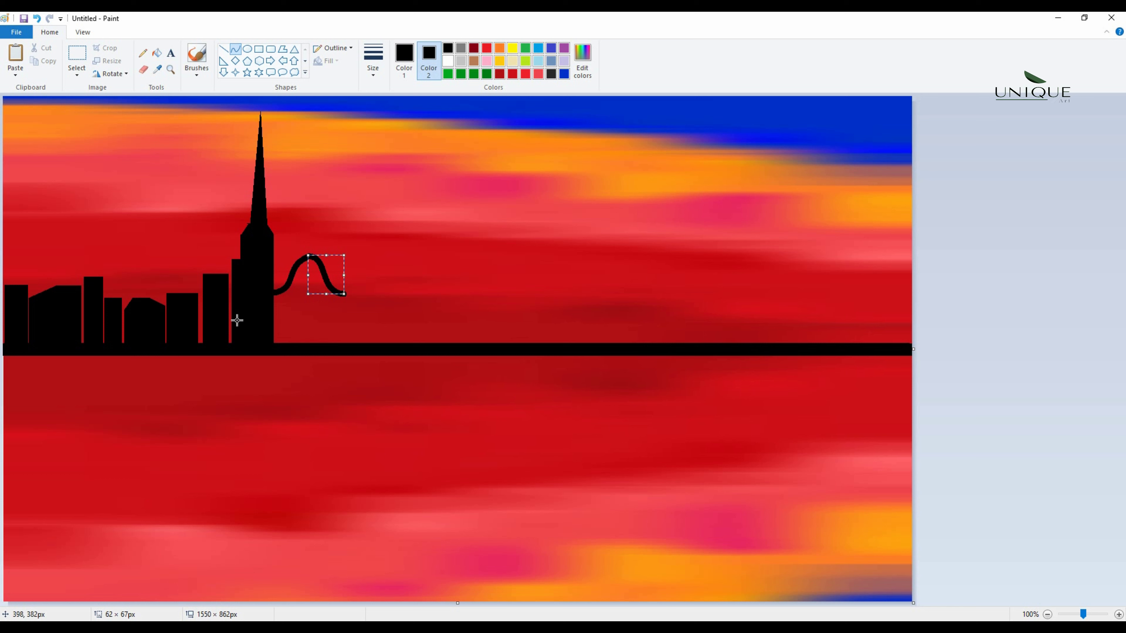
Step: Close the domed building with a vertical line from the right curve to the horizon and brush its interior solid black
{"action": "left_click", "coordinate": [223, 49]}
{"action": "left_click_drag", "start_coordinate": [344, 294], "coordinate": [347, 340]}
{"action": "left_click", "coordinate": [314, 315]}
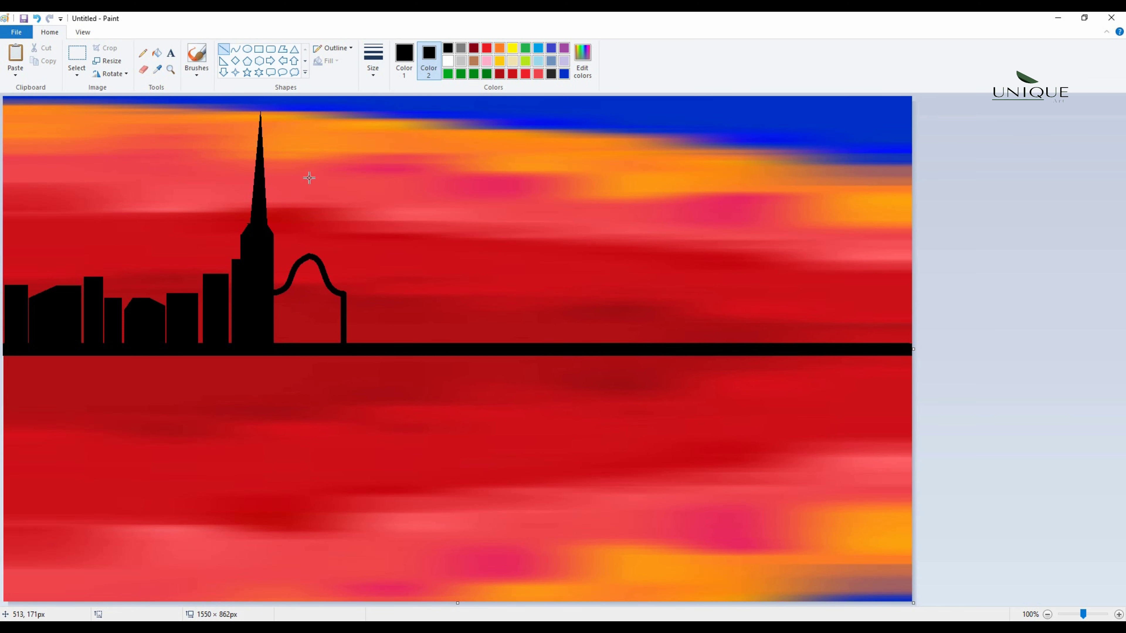
{"action": "left_click", "coordinate": [197, 73]}
{"action": "left_click", "coordinate": [217, 134]}
{"action": "mouse_move", "coordinate": [285, 322]}
{"action": "left_mouse_down"}
{"action": "mouse_move", "coordinate": [308, 275]}
{"action": "mouse_move", "coordinate": [329, 305]}
{"action": "mouse_move", "coordinate": [329, 333]}
{"action": "mouse_move", "coordinate": [291, 334]}
{"action": "mouse_move", "coordinate": [283, 307]}
{"action": "left_mouse_up"}
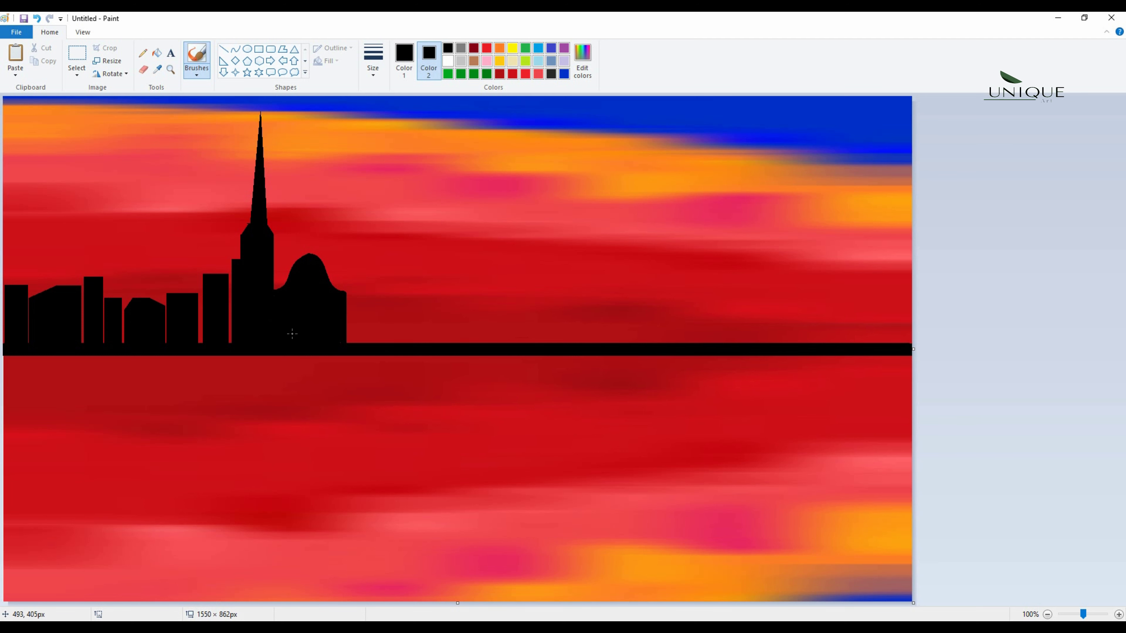
Step: Add a small, narrow black oval as a finial on top of the dome
{"action": "left_click", "coordinate": [248, 52]}
{"action": "left_click_drag", "start_coordinate": [305, 257], "coordinate": [309, 239]}
{"action": "left_click", "coordinate": [312, 302]}
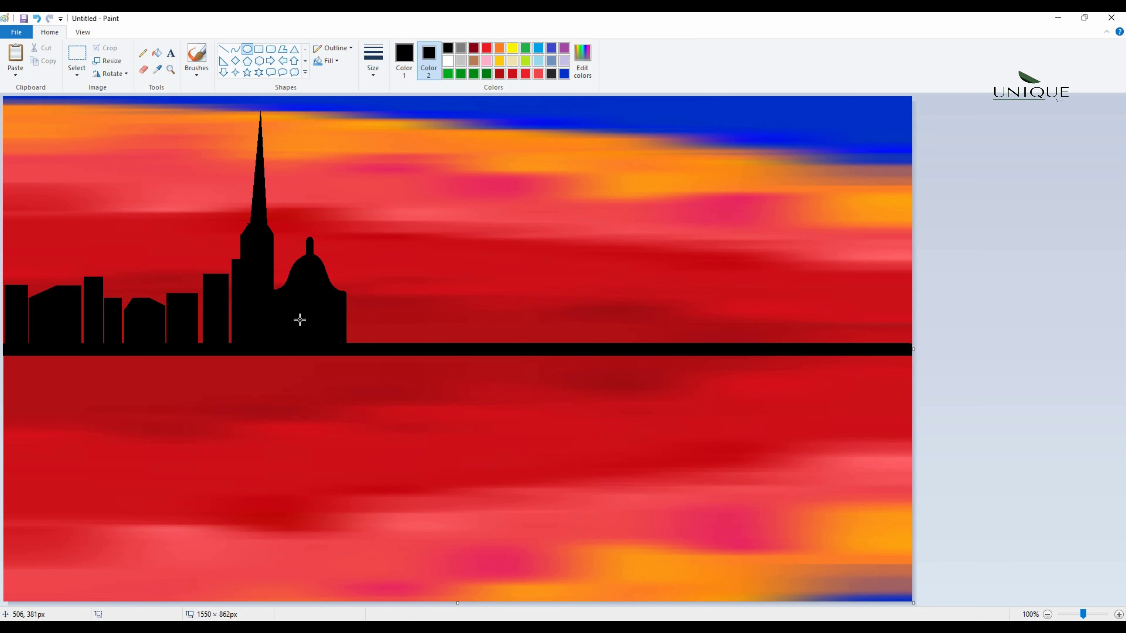
Step: Draw a wavy black curve about 61 px wide, sloping down from the right wall of the domed building
{"action": "left_click", "coordinate": [235, 49]}
{"action": "left_click_drag", "start_coordinate": [347, 302], "coordinate": [383, 301]}
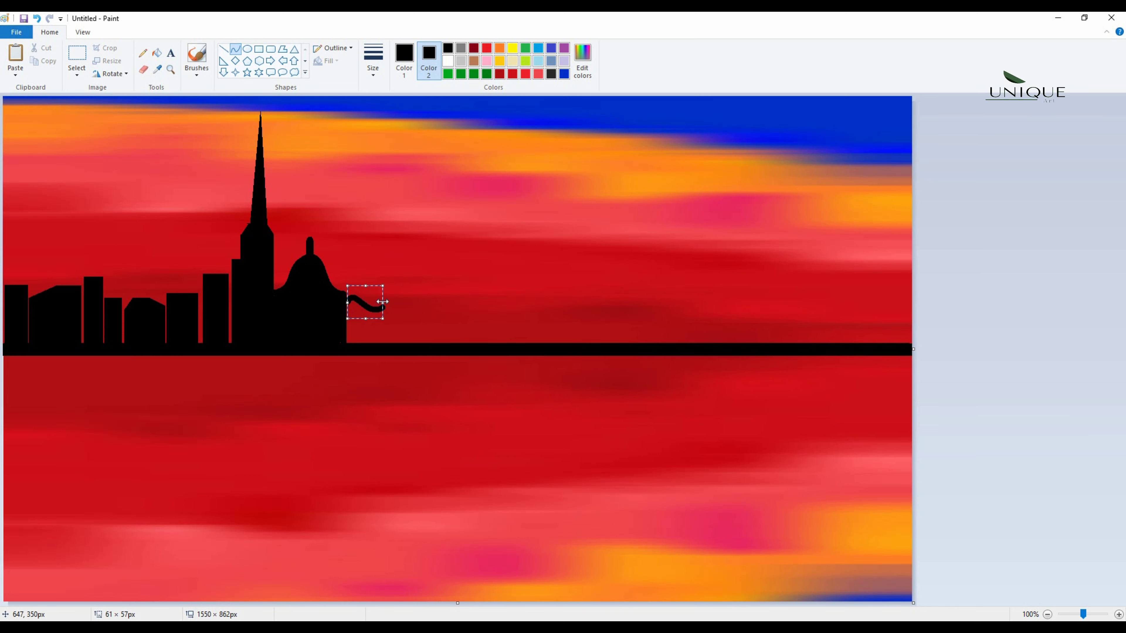
{"action": "left_click", "coordinate": [324, 327]}
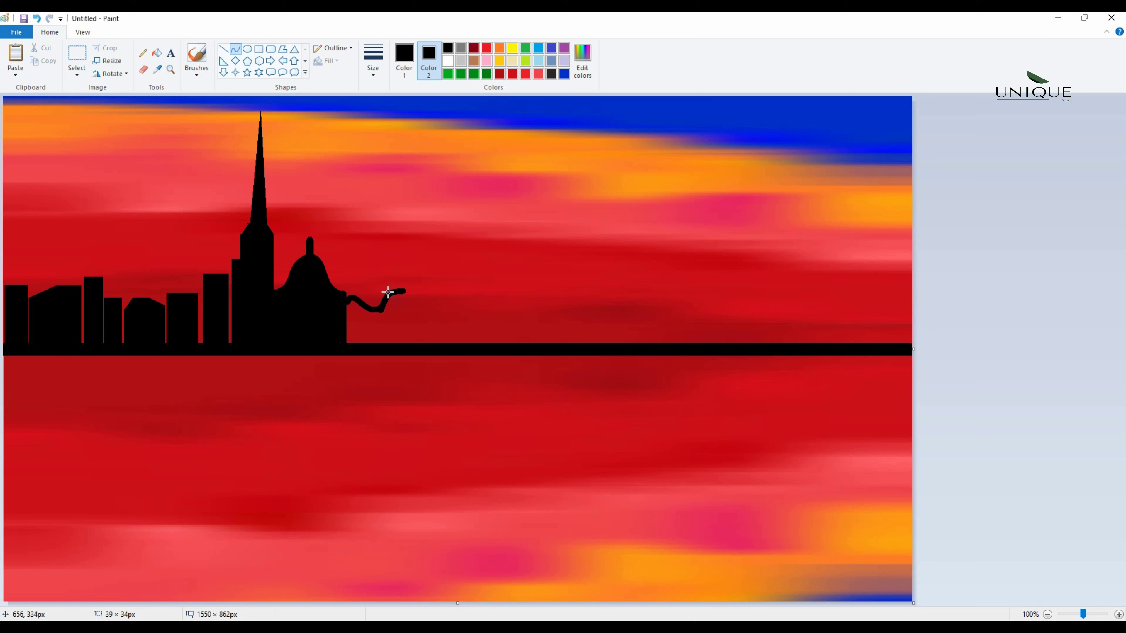
Step: Outline a small pointed dome at the end of the wavy roofline with two roughly mirrored black curves meeting at a tip
{"action": "key", "text": "ctrl+z"}
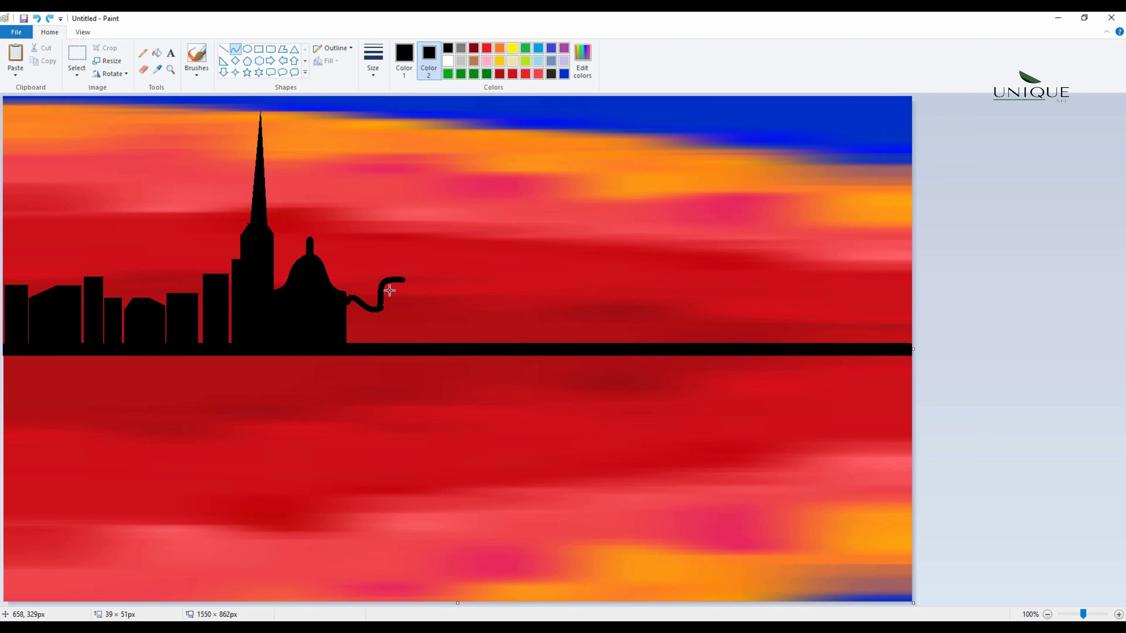
{"action": "mouse_move", "coordinate": [403, 284]}
{"action": "left_mouse_down"}
{"action": "mouse_move", "coordinate": [377, 307]}
{"action": "mouse_move", "coordinate": [370, 292]}
{"action": "mouse_move", "coordinate": [435, 312]}
{"action": "mouse_move", "coordinate": [381, 310]}
{"action": "left_mouse_up"}
{"action": "key", "text": "ctrl+z"}
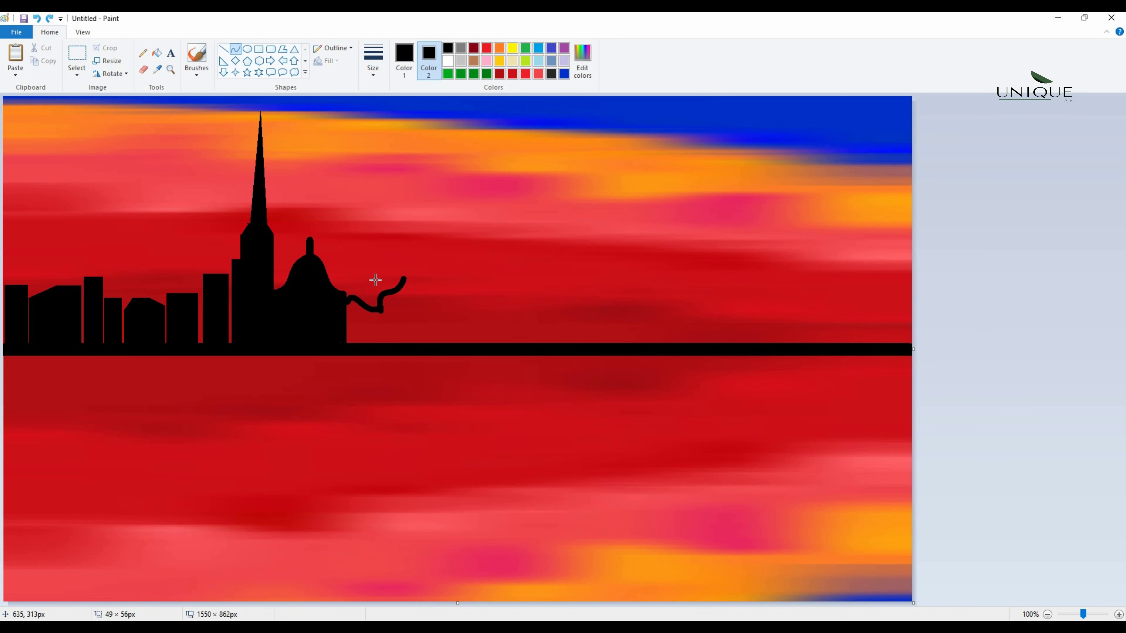
{"action": "left_click", "coordinate": [404, 276]}
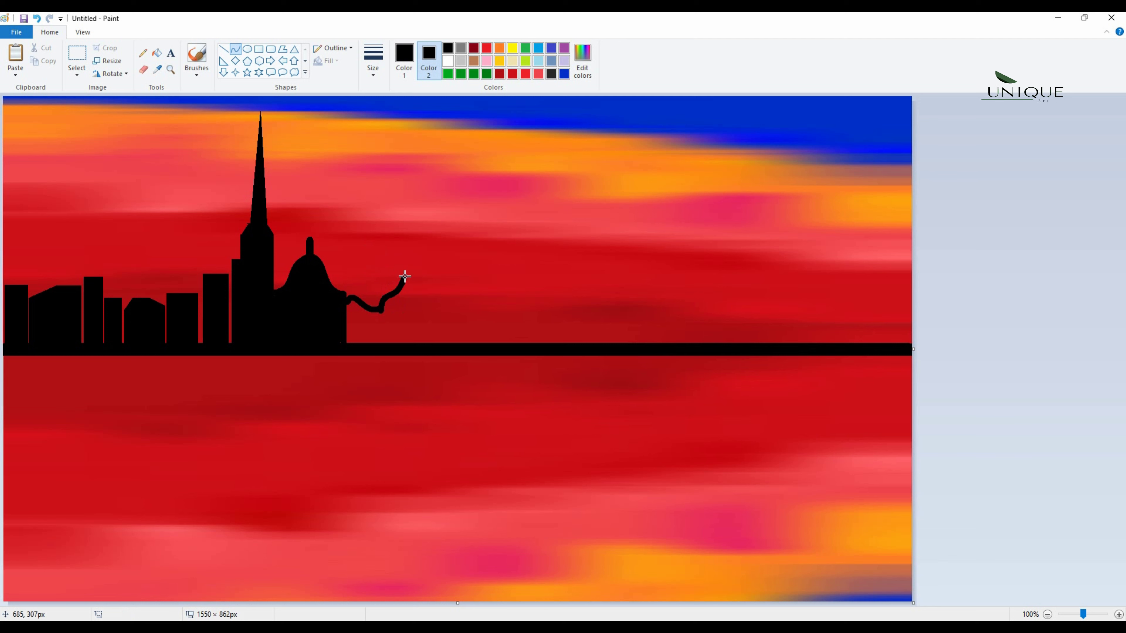
{"action": "left_click_drag", "start_coordinate": [418, 297], "coordinate": [425, 291]}
{"action": "left_click", "coordinate": [432, 317]}
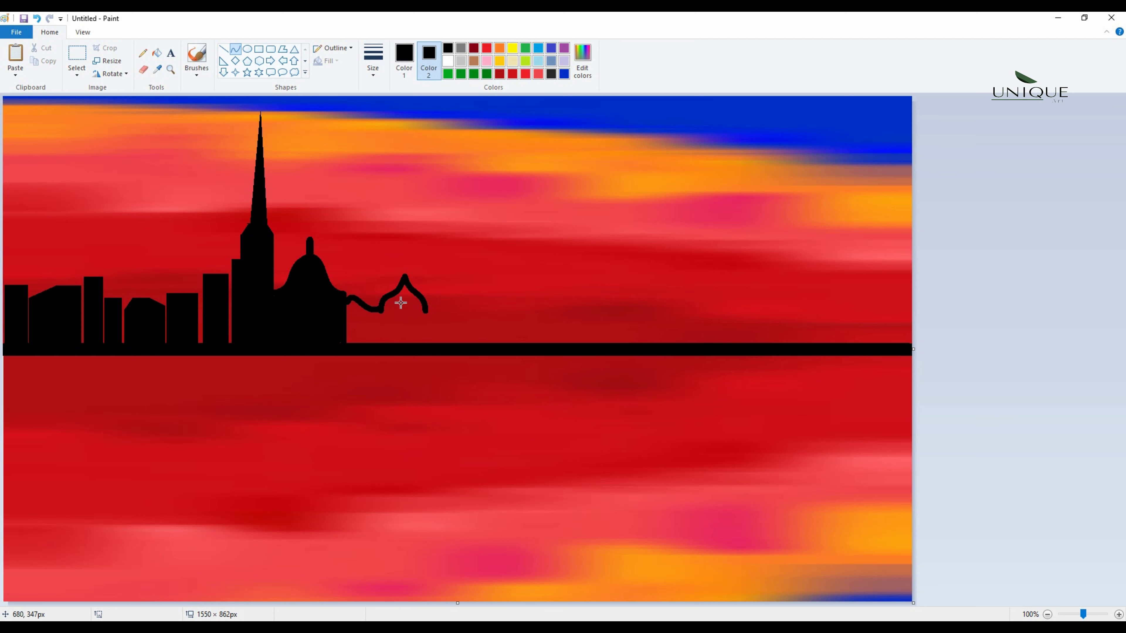
Step: Close the pointed-dome building with a vertical line down to the horizon and brush the area under its roofline solid black
{"action": "left_click", "coordinate": [223, 48]}
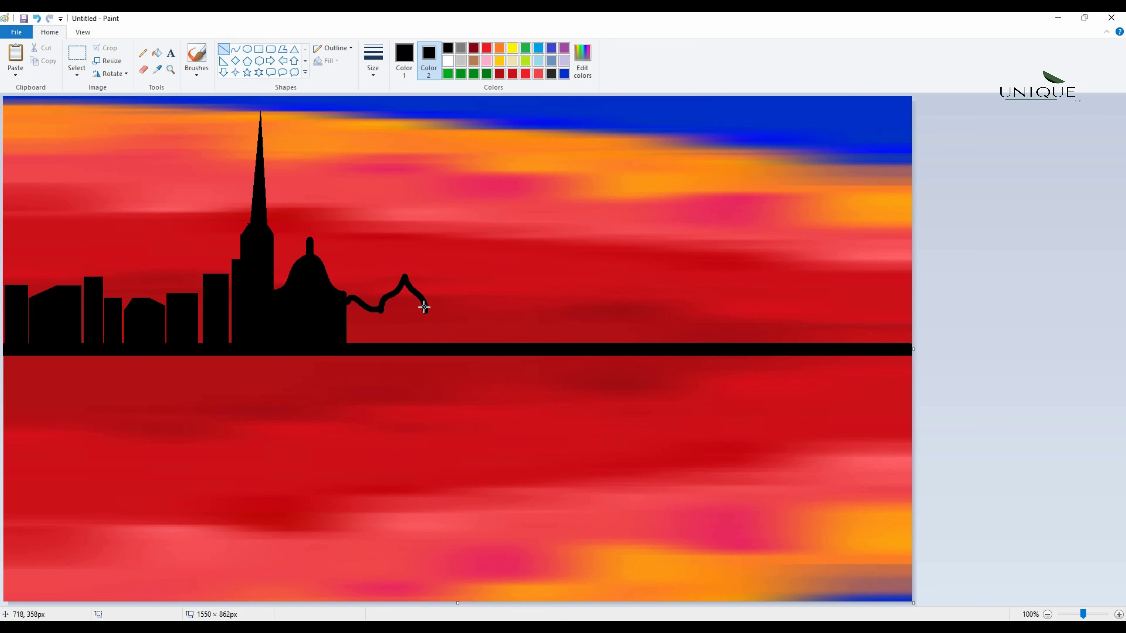
{"action": "left_click_drag", "start_coordinate": [426, 311], "coordinate": [427, 343]}
{"action": "left_click", "coordinate": [197, 74]}
{"action": "left_click", "coordinate": [196, 89]}
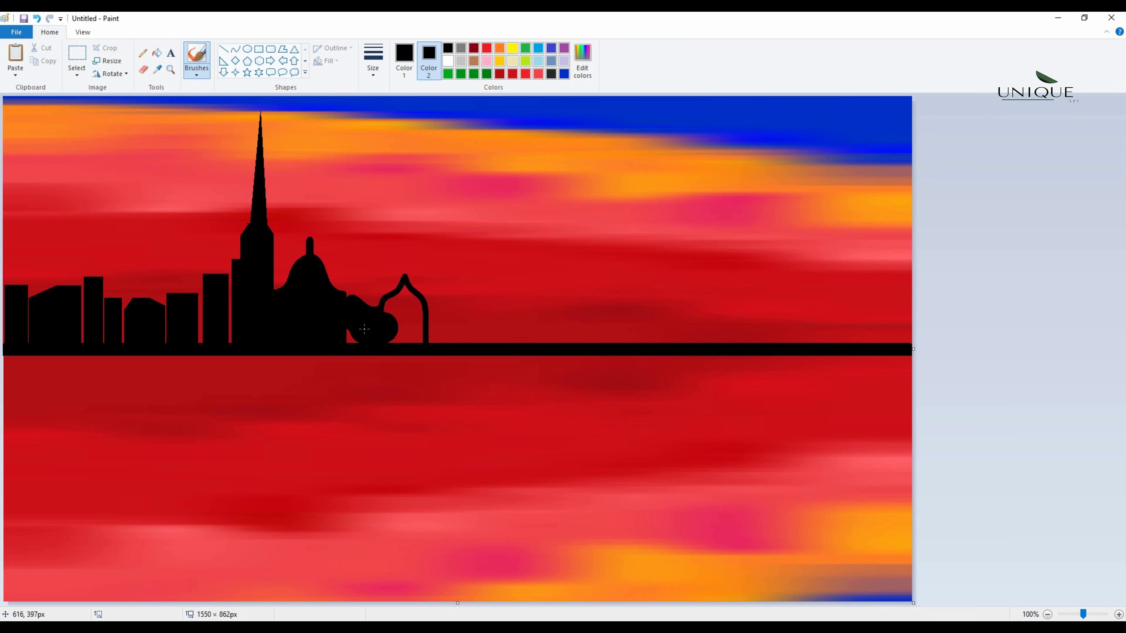
{"action": "mouse_move", "coordinate": [413, 305]}
{"action": "left_mouse_down"}
{"action": "mouse_move", "coordinate": [391, 309]}
{"action": "mouse_move", "coordinate": [410, 300]}
{"action": "mouse_move", "coordinate": [419, 335]}
{"action": "mouse_move", "coordinate": [420, 316]}
{"action": "mouse_move", "coordinate": [406, 337]}
{"action": "left_mouse_up"}
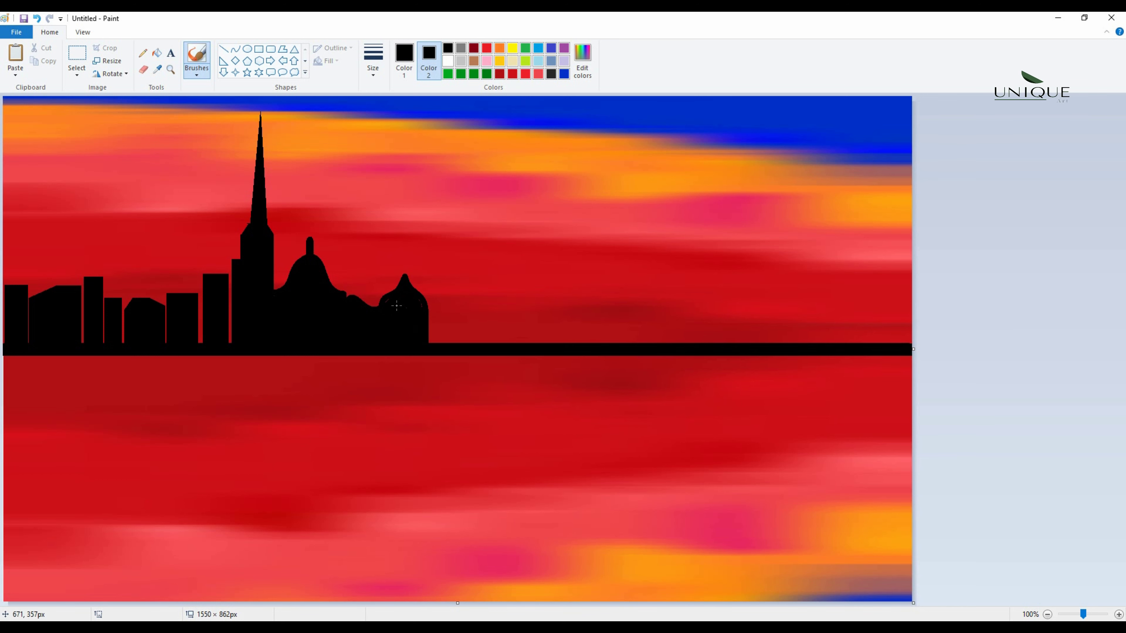
{"action": "left_click", "coordinate": [407, 309]}
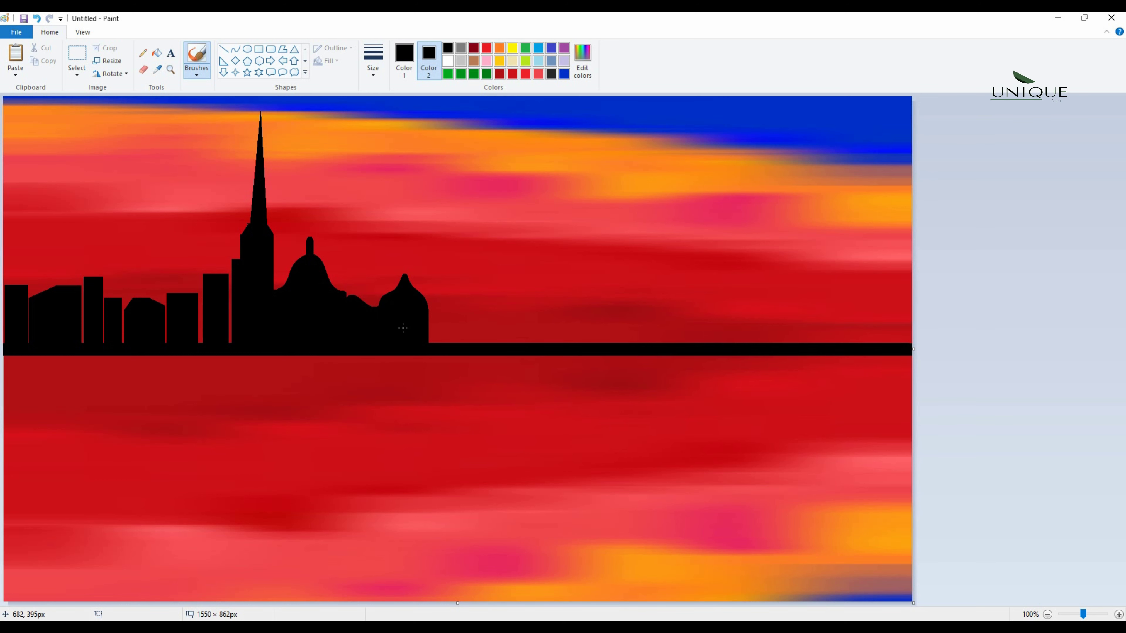
Step: Add five black rounded-rectangle buildings of varying heights right of the pointed dome, the last one about 22 × 67 px
{"action": "left_click", "coordinate": [270, 49]}
{"action": "mouse_move", "coordinate": [429, 344]}
{"action": "left_mouse_down"}
{"action": "mouse_move", "coordinate": [464, 323]}
{"action": "mouse_move", "coordinate": [446, 315]}
{"action": "mouse_move", "coordinate": [492, 335]}
{"action": "mouse_move", "coordinate": [521, 305]}
{"action": "left_mouse_up"}
{"action": "left_click", "coordinate": [411, 342]}
{"action": "left_click", "coordinate": [410, 341]}
{"action": "left_click", "coordinate": [572, 351]}
{"action": "left_click_drag", "start_coordinate": [532, 345], "coordinate": [554, 269]}
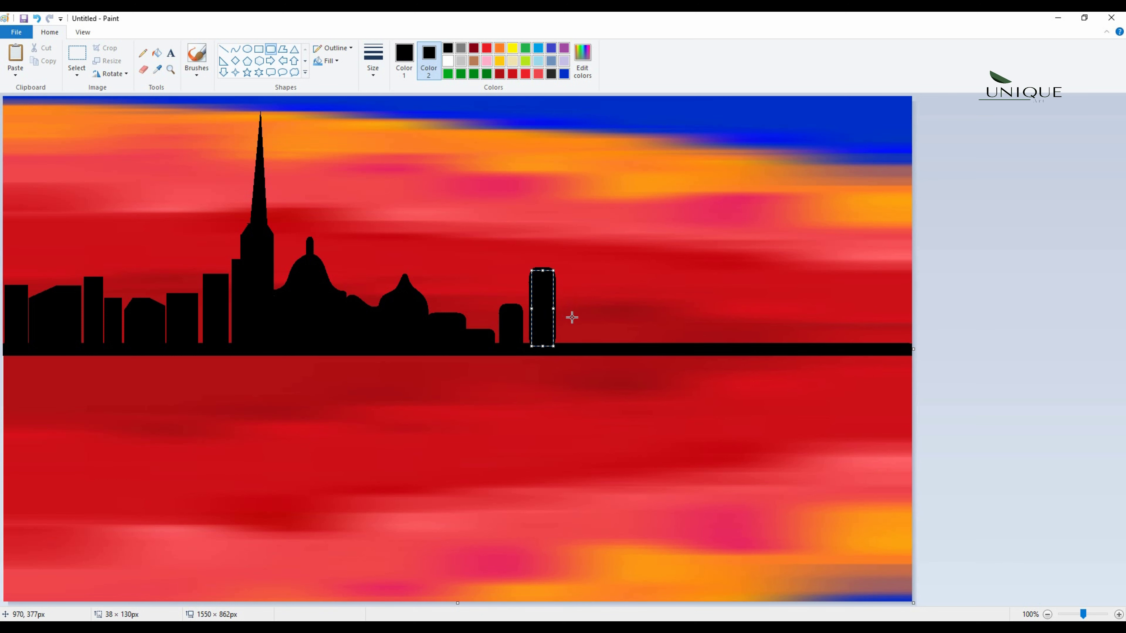
{"action": "left_click", "coordinate": [597, 349]}
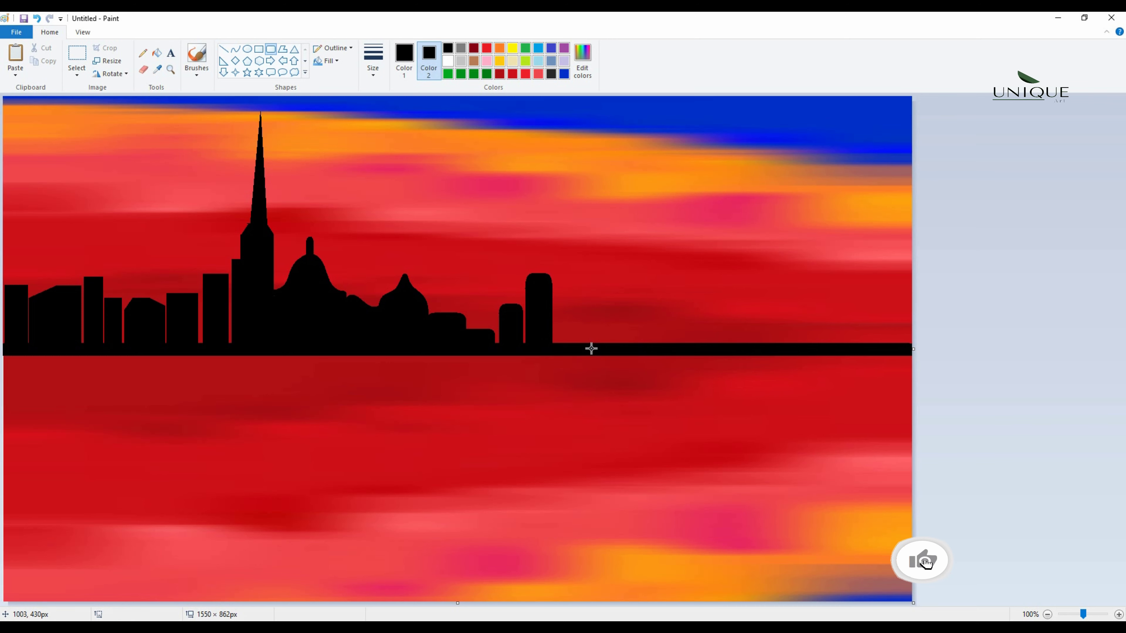
{"action": "left_click_drag", "start_coordinate": [559, 346], "coordinate": [573, 307]}
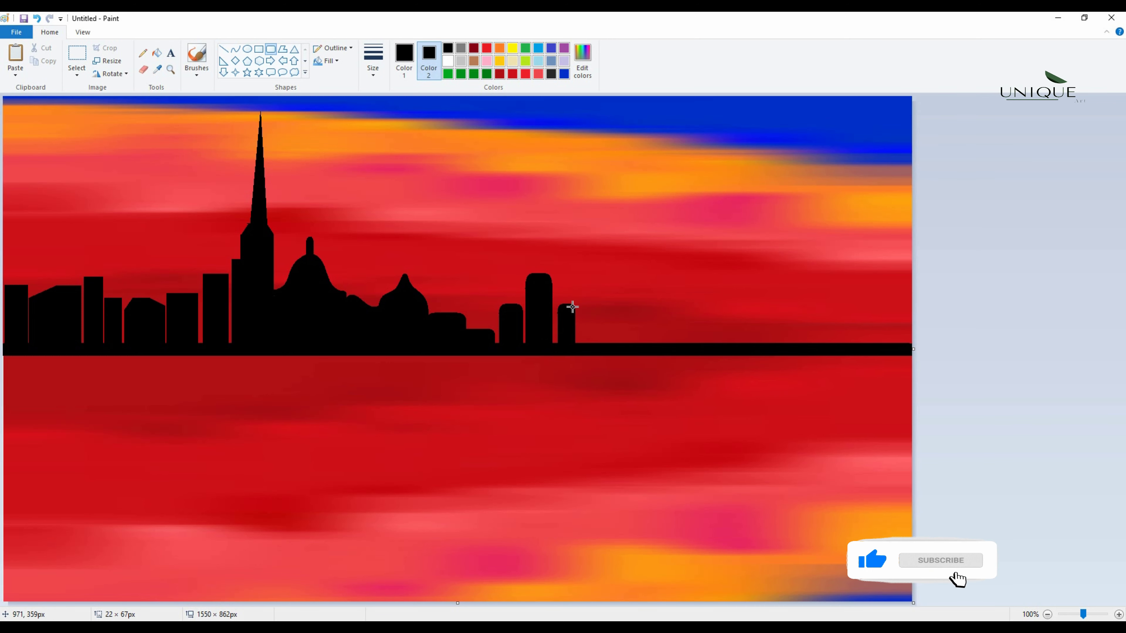
Step: Add a black polygon building with a slanted upper-left corner, about 42 × 119 px, beside the last rounded building
{"action": "left_click", "coordinate": [283, 49]}
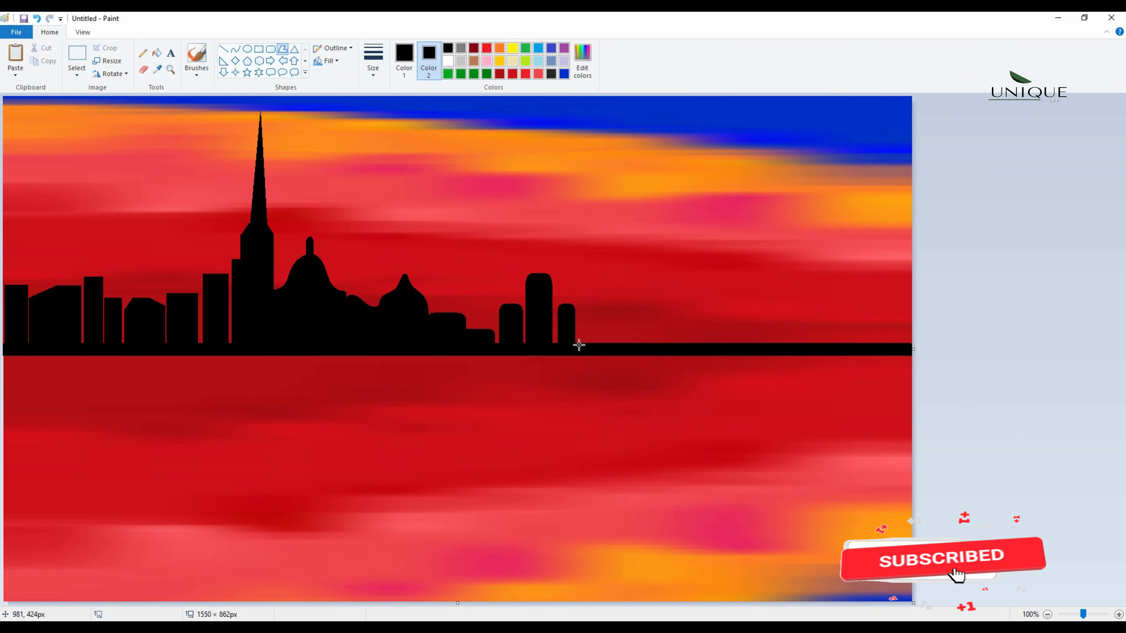
{"action": "left_click_drag", "start_coordinate": [578, 345], "coordinate": [608, 344]}
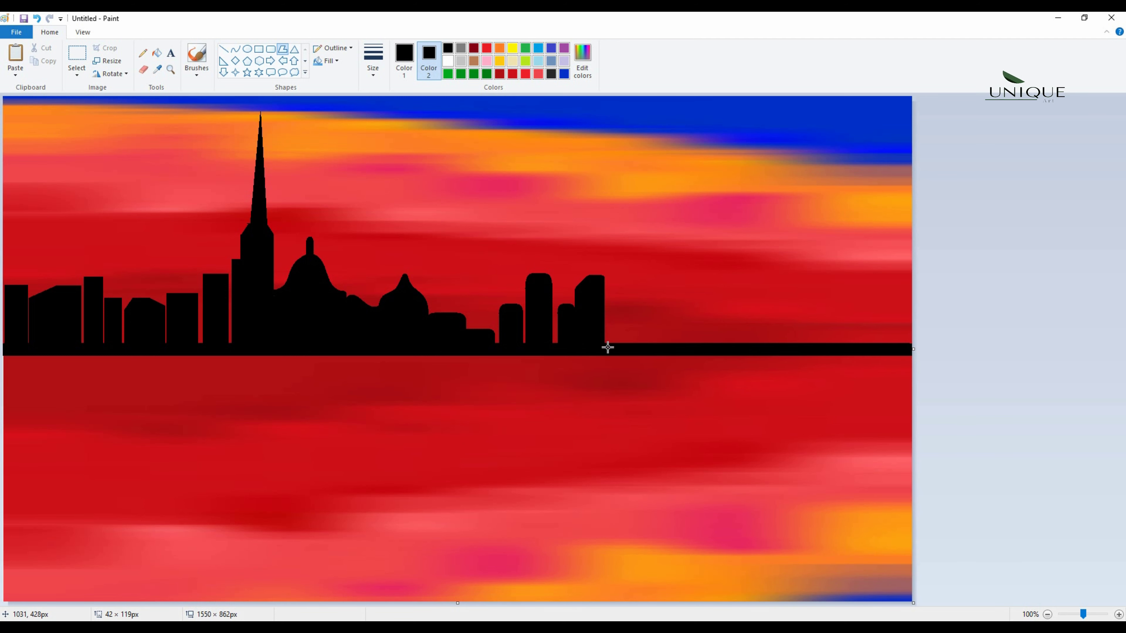
{"action": "left_click", "coordinate": [579, 345]}
{"action": "left_click", "coordinate": [1054, 308]}
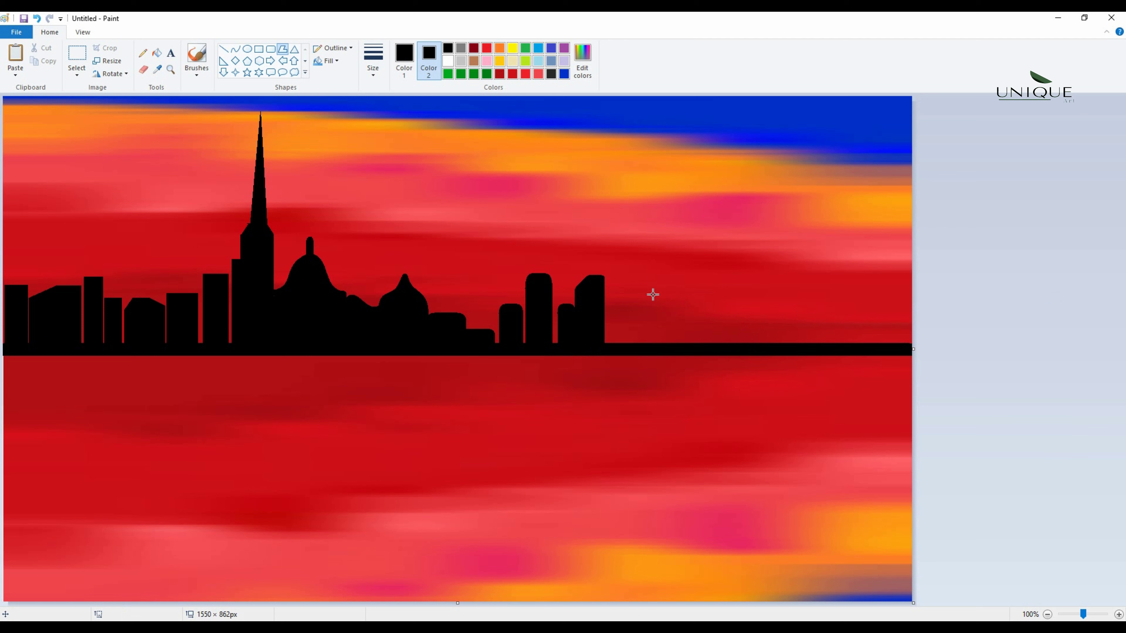
Step: Add a taller black polygon tower with a cut upper-right corner, about 64 × 156 px, and nudge it slightly left
{"action": "mouse_move", "coordinate": [614, 347]}
{"action": "left_mouse_down"}
{"action": "mouse_move", "coordinate": [614, 260]}
{"action": "mouse_move", "coordinate": [633, 259]}
{"action": "mouse_move", "coordinate": [633, 244]}
{"action": "mouse_move", "coordinate": [661, 344]}
{"action": "left_mouse_up"}
{"action": "left_click", "coordinate": [652, 265]}
{"action": "left_click", "coordinate": [615, 347]}
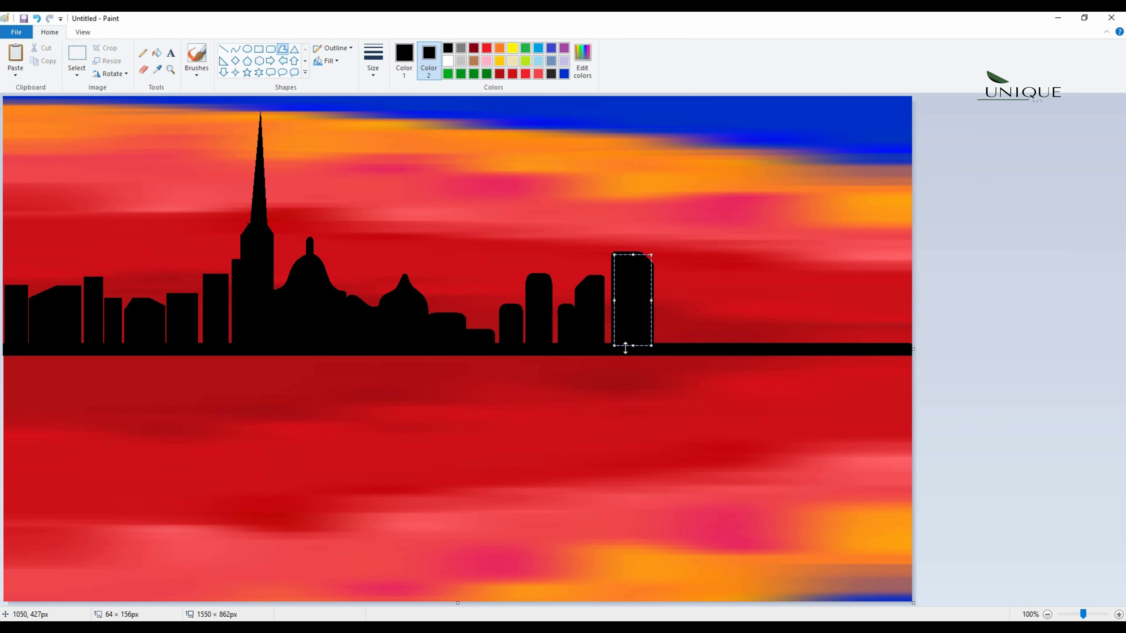
{"action": "key", "text": "Left"}
{"action": "key", "text": "Left"}
{"action": "key", "text": "Left"}
{"action": "key", "text": "Left"}
{"action": "left_click", "coordinate": [1007, 323]}
Step: Add five plain black rectangular buildings of different heights to the right of the tall cut-corner tower
{"action": "left_click", "coordinate": [258, 48]}
{"action": "left_click_drag", "start_coordinate": [653, 345], "coordinate": [677, 292]}
{"action": "left_click", "coordinate": [1007, 327]}
{"action": "mouse_move", "coordinate": [681, 342]}
{"action": "left_mouse_down"}
{"action": "mouse_move", "coordinate": [701, 317]}
{"action": "mouse_move", "coordinate": [724, 326]}
{"action": "mouse_move", "coordinate": [727, 273]}
{"action": "left_mouse_up"}
{"action": "left_click", "coordinate": [812, 343]}
{"action": "left_click", "coordinate": [1033, 322]}
{"action": "left_click", "coordinate": [1035, 360]}
{"action": "left_click_drag", "start_coordinate": [750, 345], "coordinate": [752, 303]}
{"action": "left_click", "coordinate": [983, 322]}
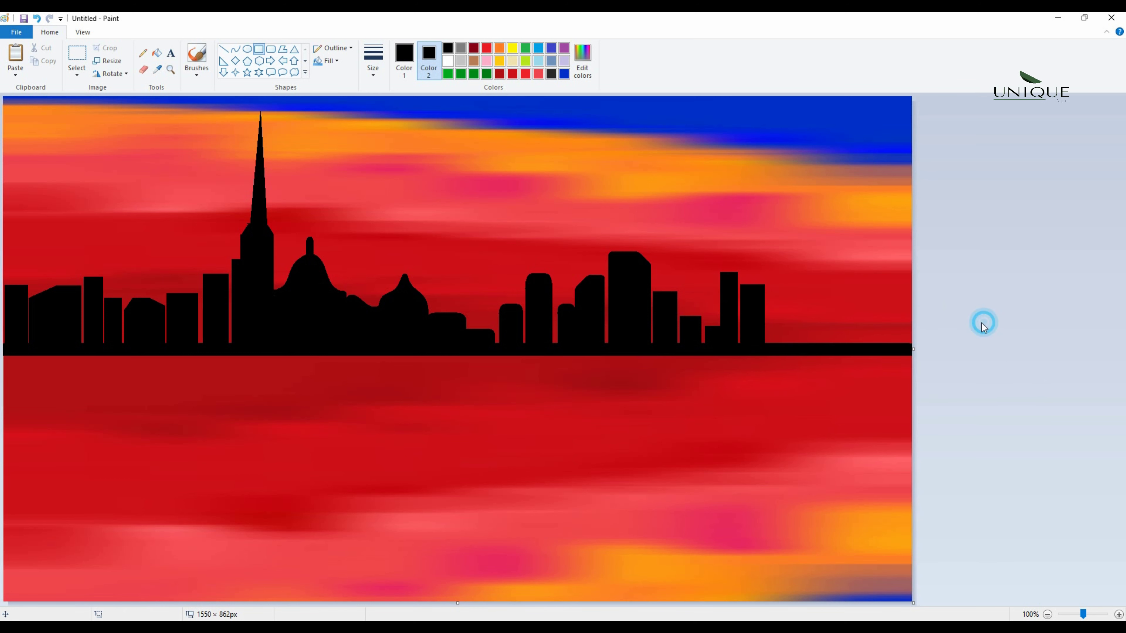
Step: Add three black rounded-rectangle buildings right of the plain rectangular ones, making the third one the widest
{"action": "left_click", "coordinate": [271, 54]}
{"action": "left_click_drag", "start_coordinate": [772, 345], "coordinate": [793, 305]}
{"action": "left_click", "coordinate": [1048, 335]}
{"action": "left_click_drag", "start_coordinate": [796, 349], "coordinate": [818, 320]}
{"action": "left_click", "coordinate": [1057, 325]}
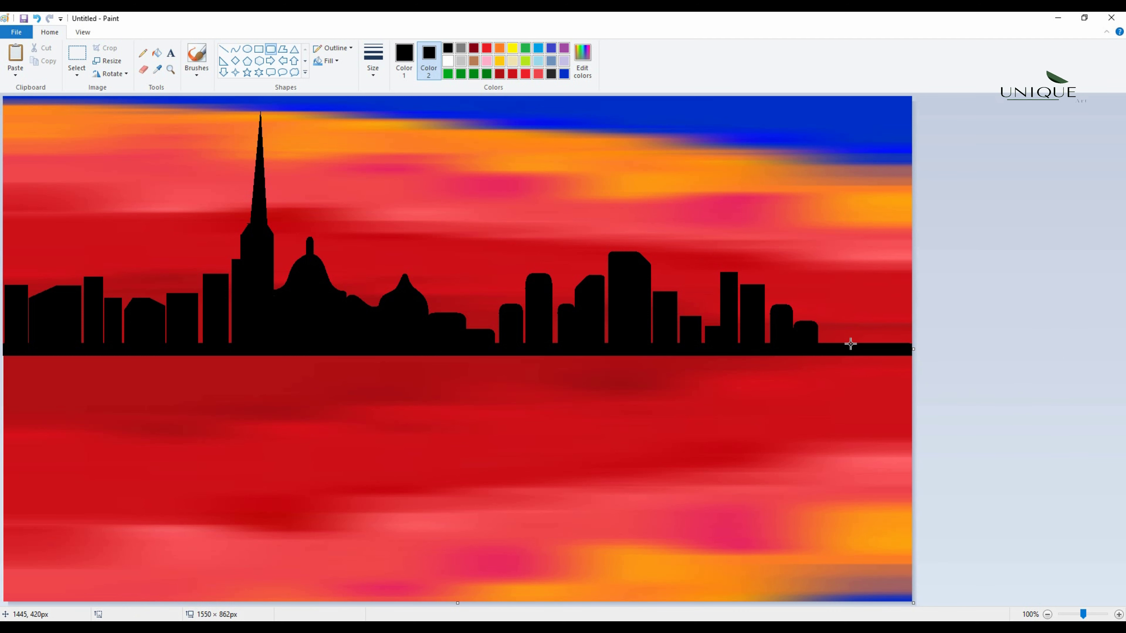
{"action": "left_click_drag", "start_coordinate": [828, 349], "coordinate": [861, 310]}
{"action": "left_click", "coordinate": [970, 307]}
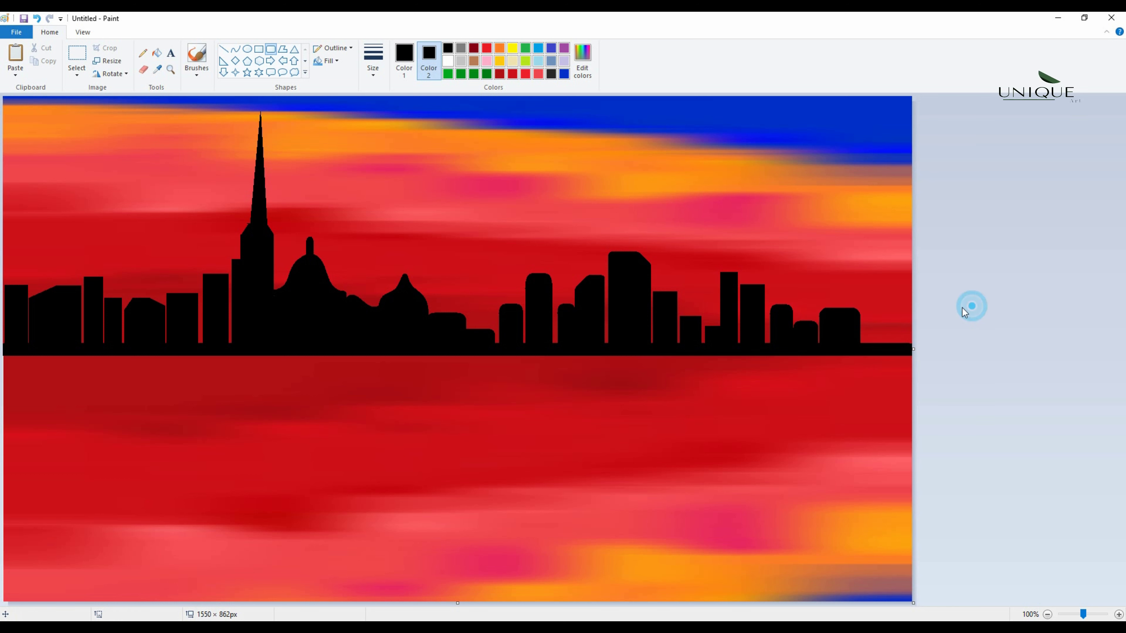
Step: Top the wide rounded building with a pointed onion dome made of two black curves and brush its interior solid black
{"action": "left_click", "coordinate": [235, 49]}
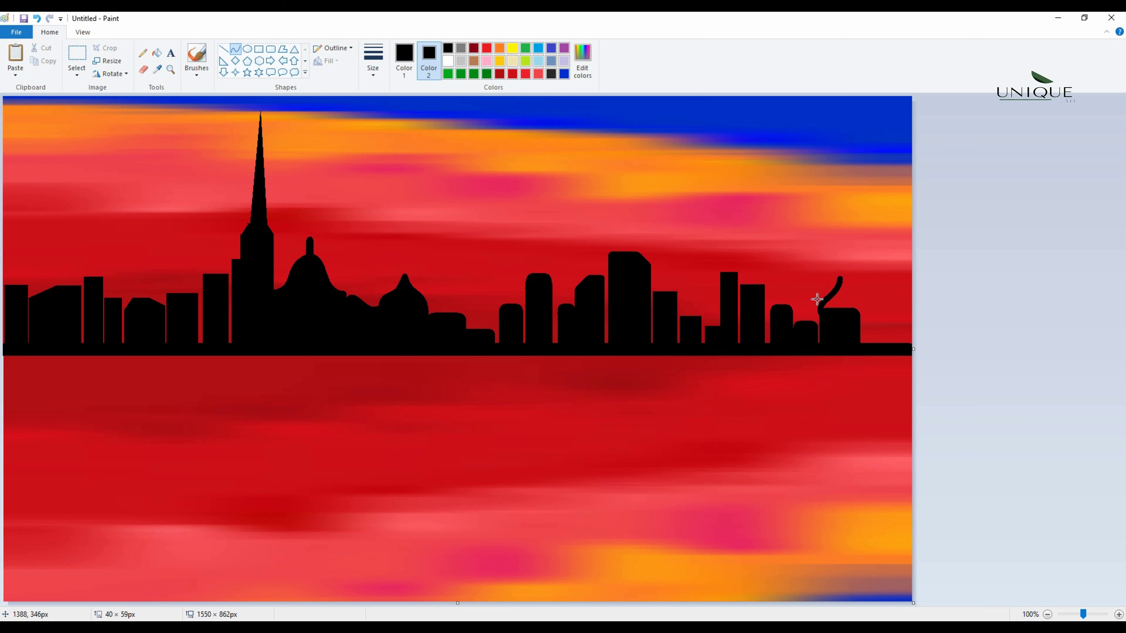
{"action": "left_click_drag", "start_coordinate": [817, 299], "coordinate": [842, 280]}
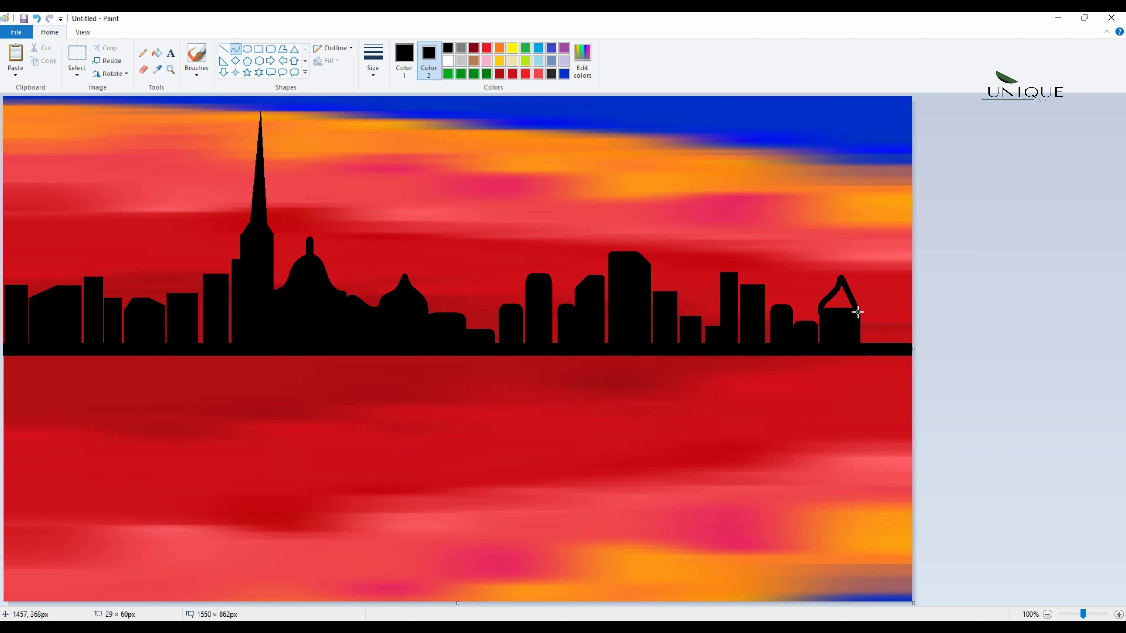
{"action": "left_click_drag", "start_coordinate": [845, 304], "coordinate": [866, 296]}
{"action": "key", "text": "Left"}
{"action": "key", "text": "Left"}
{"action": "key", "text": "Left"}
{"action": "left_click", "coordinate": [1011, 292]}
{"action": "left_click", "coordinate": [197, 71]}
{"action": "left_click", "coordinate": [197, 95]}
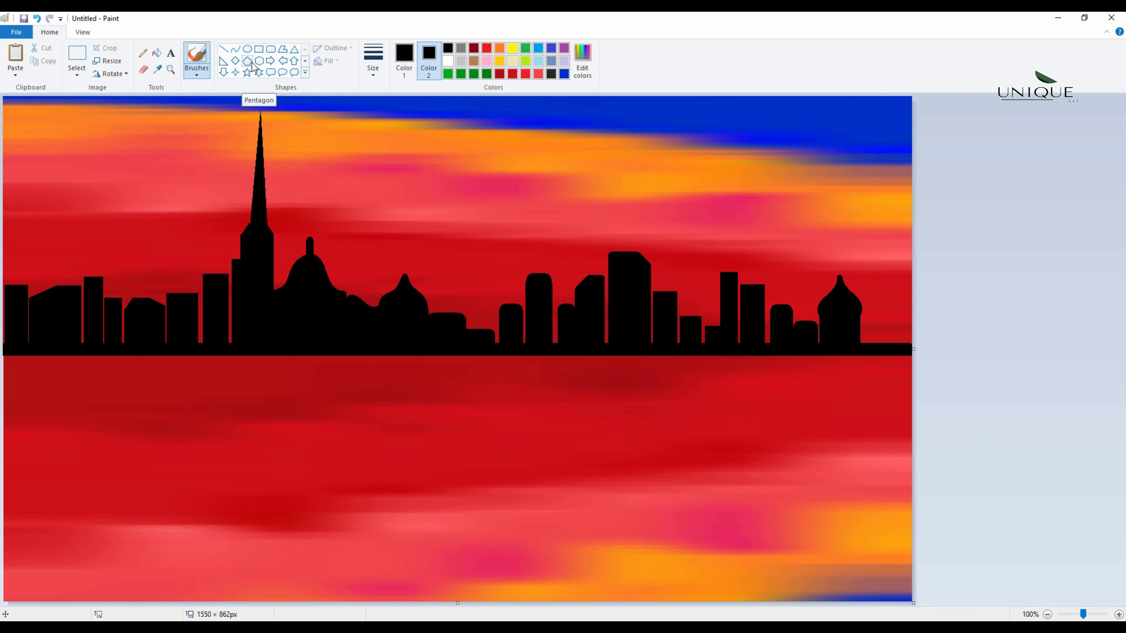
Step: Complete the skyline with a low rounded rectangle beside the onion dome and a polygon tower, about 27 × 126 px, at the canvas's right edge
{"action": "left_click", "coordinate": [270, 49]}
{"action": "mouse_move", "coordinate": [865, 347]}
{"action": "left_mouse_down"}
{"action": "mouse_move", "coordinate": [885, 305]}
{"action": "mouse_move", "coordinate": [895, 315]}
{"action": "left_mouse_up"}
{"action": "left_click", "coordinate": [988, 326]}
{"action": "left_click", "coordinate": [282, 49]}
{"action": "mouse_move", "coordinate": [898, 346]}
{"action": "left_mouse_down"}
{"action": "mouse_move", "coordinate": [890, 278]}
{"action": "mouse_move", "coordinate": [907, 280]}
{"action": "mouse_move", "coordinate": [904, 343]}
{"action": "left_mouse_up"}
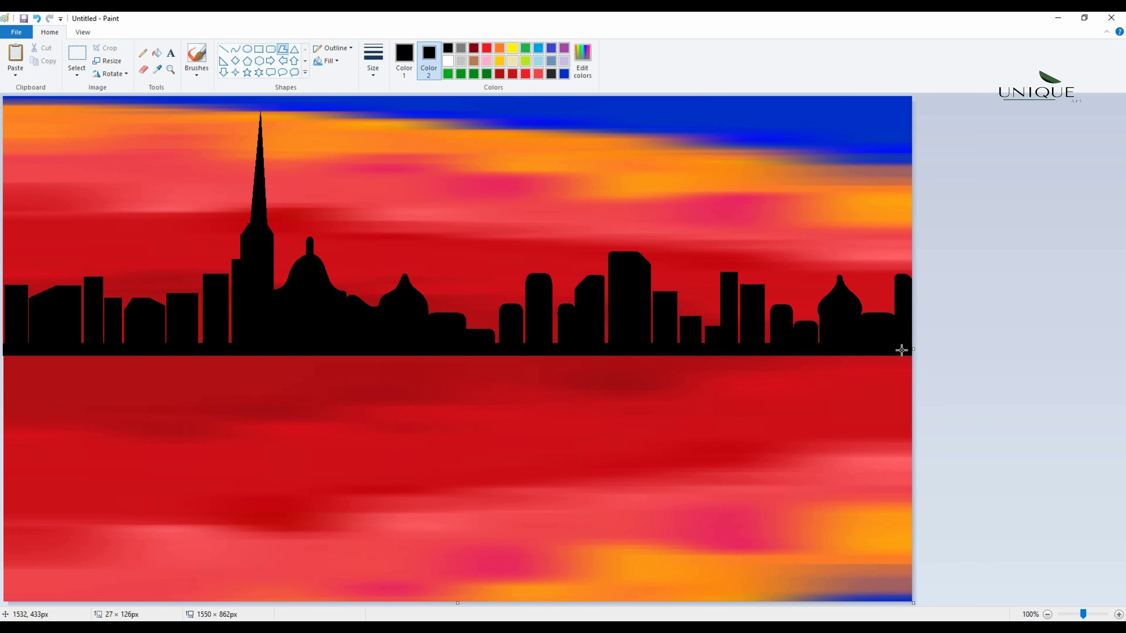
{"action": "left_click", "coordinate": [901, 349]}
{"action": "left_click", "coordinate": [997, 337]}
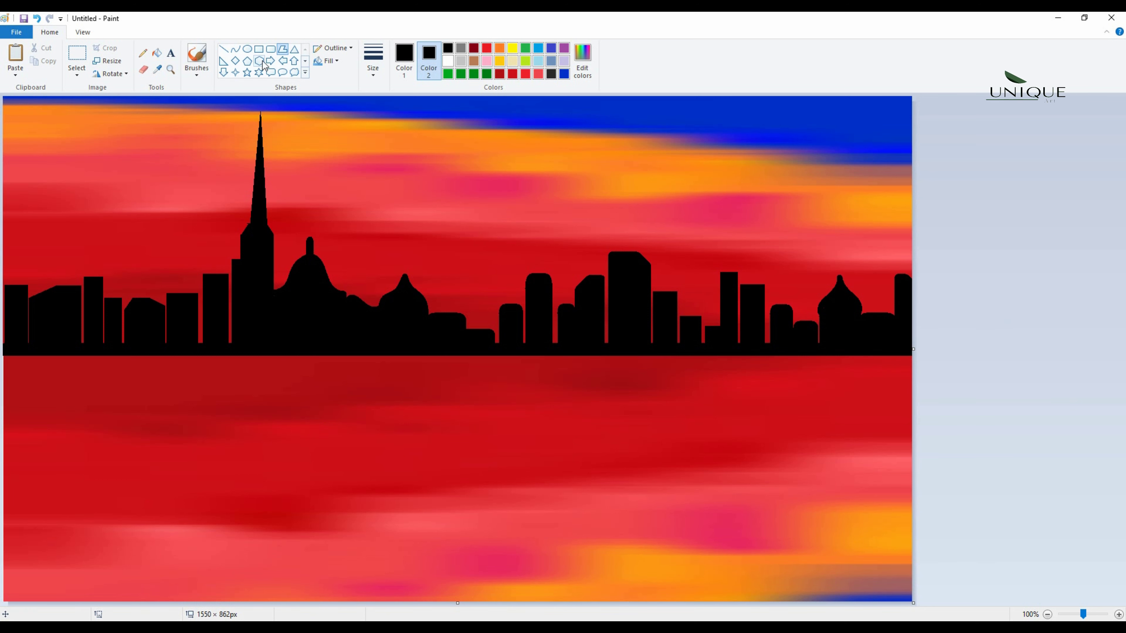
Step: Select the upper half of the canvas down to the horizon line with a rectangular selection, about 1549 × 443 px
{"action": "left_click", "coordinate": [77, 75]}
{"action": "left_click", "coordinate": [102, 101]}
{"action": "left_click", "coordinate": [77, 75]}
{"action": "left_click", "coordinate": [95, 101]}
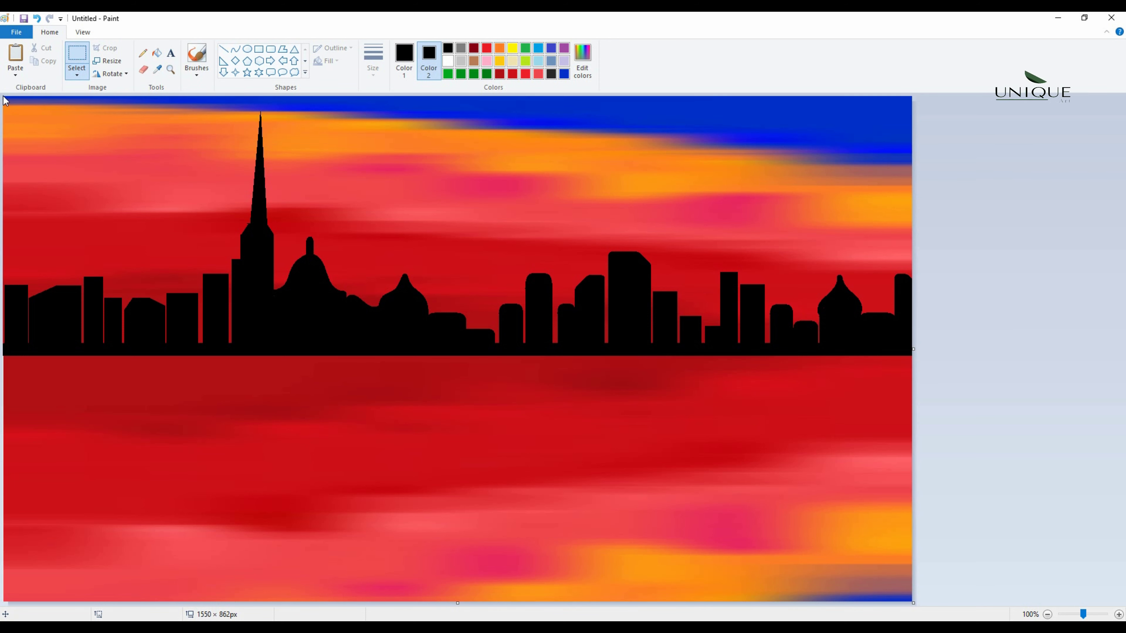
{"action": "left_click_drag", "start_coordinate": [43, 134], "coordinate": [622, 316]}
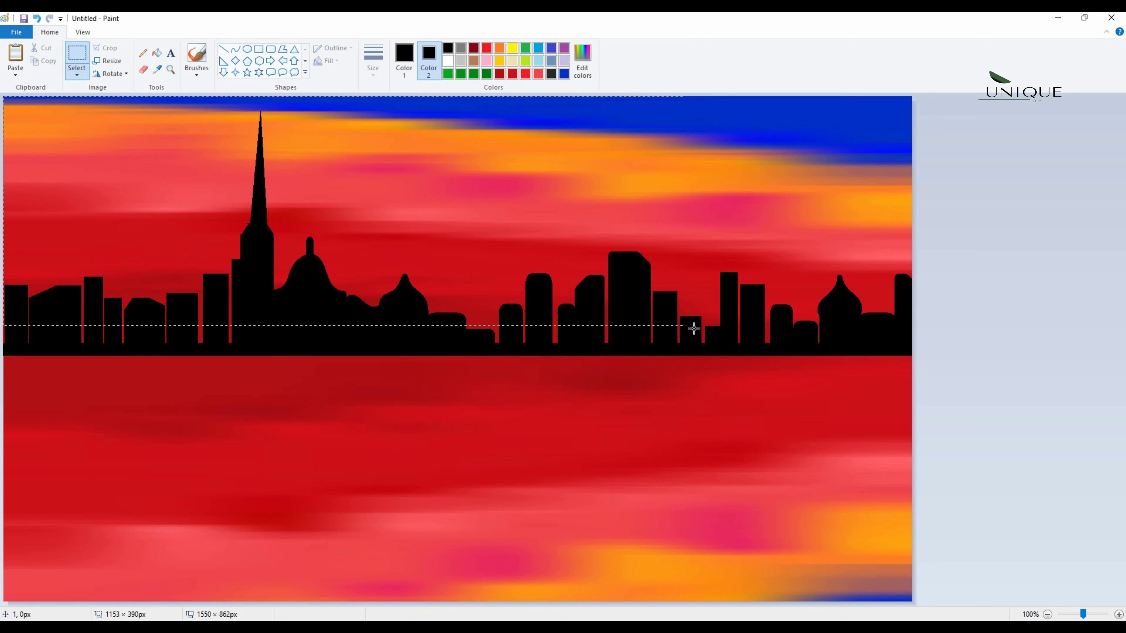
{"action": "left_click_drag", "start_coordinate": [911, 355], "coordinate": [911, 355]}
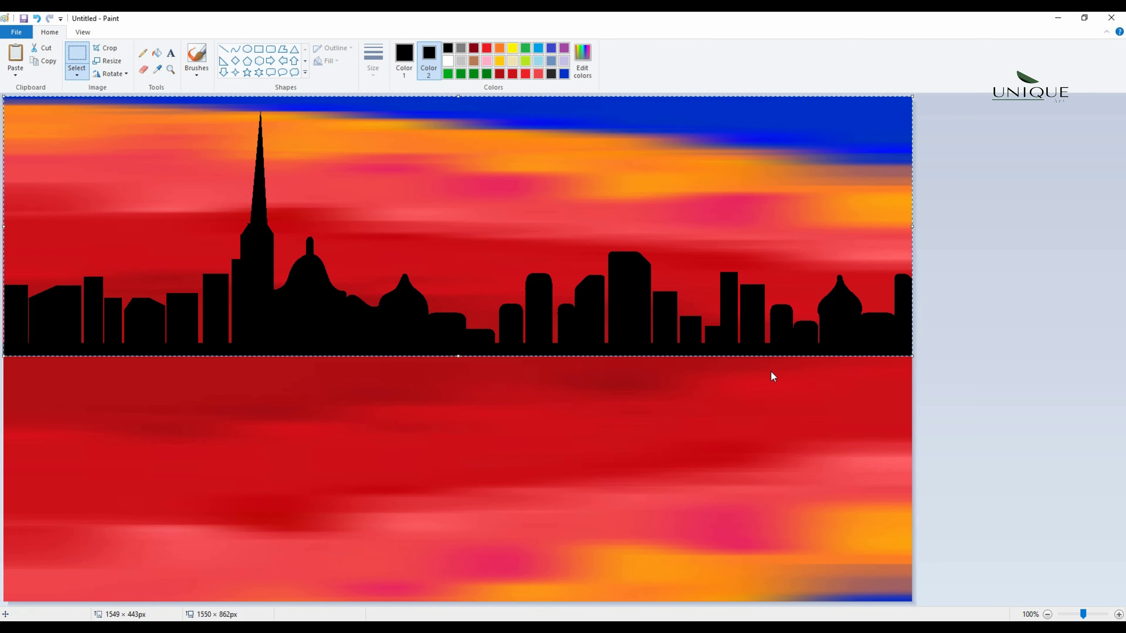
Step: Try to duplicate the selected skyline, flip the copy vertically and place it in the lower half of the canvas
{"action": "right_click", "coordinate": [603, 320]}
{"action": "left_click", "coordinate": [631, 345]}
{"action": "right_click", "coordinate": [544, 278]}
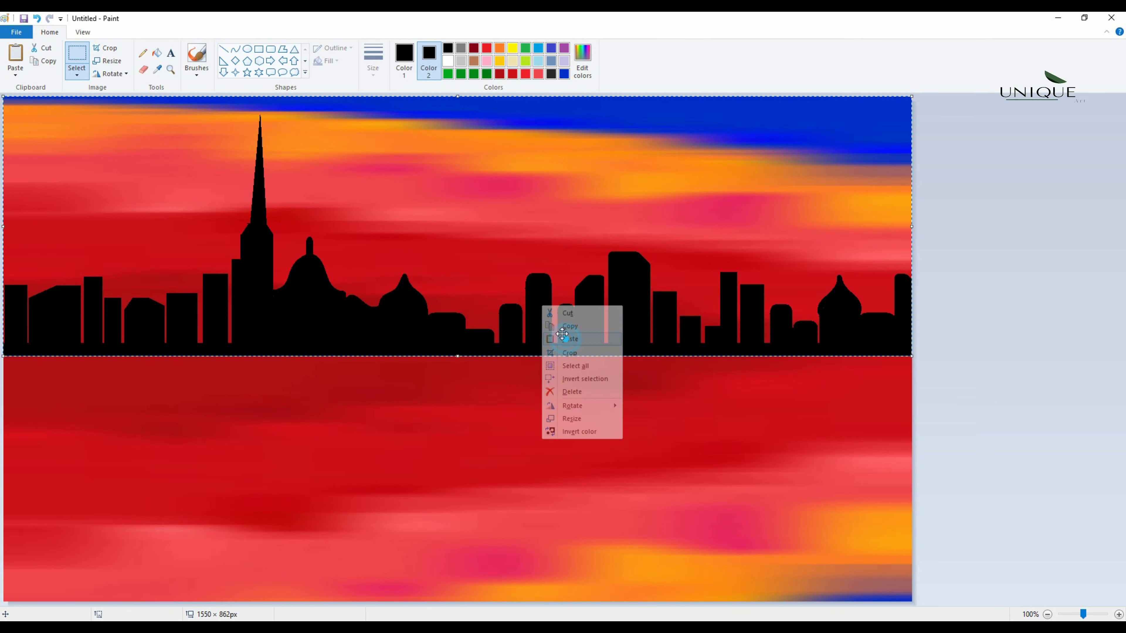
{"action": "mouse_move", "coordinate": [590, 377]}
{"action": "left_click", "coordinate": [661, 417]}
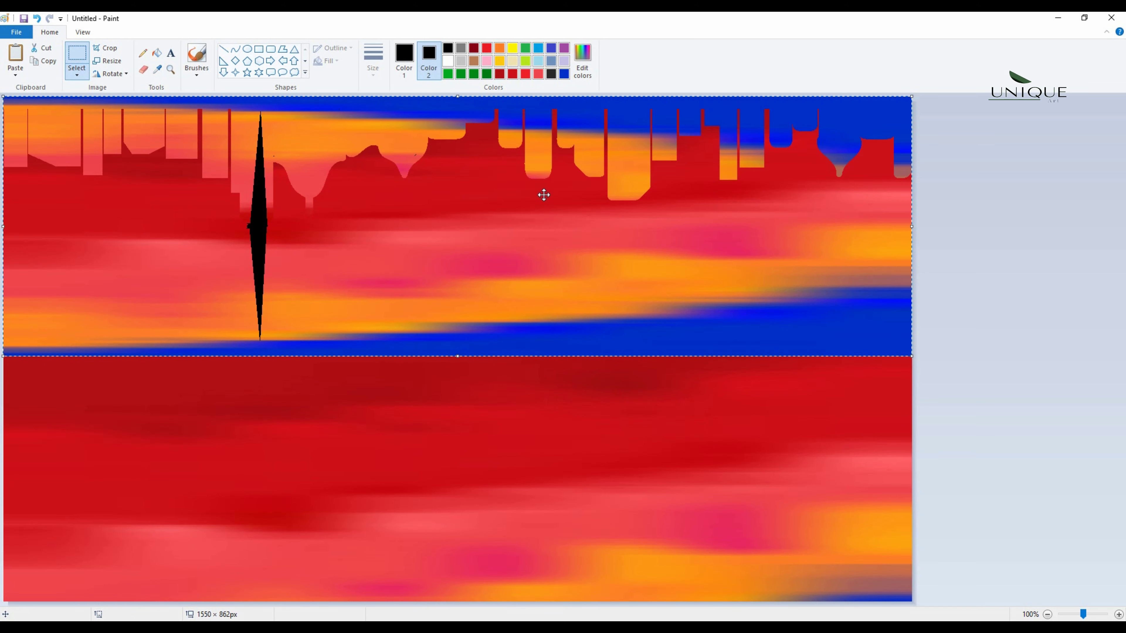
{"action": "left_click_drag", "start_coordinate": [498, 327], "coordinate": [512, 489]}
{"action": "left_click_drag", "start_coordinate": [460, 442], "coordinate": [462, 430]}
Step: Set Color 2 to white and undo the flipped copy placed in the lower half
{"action": "left_click", "coordinate": [448, 61]}
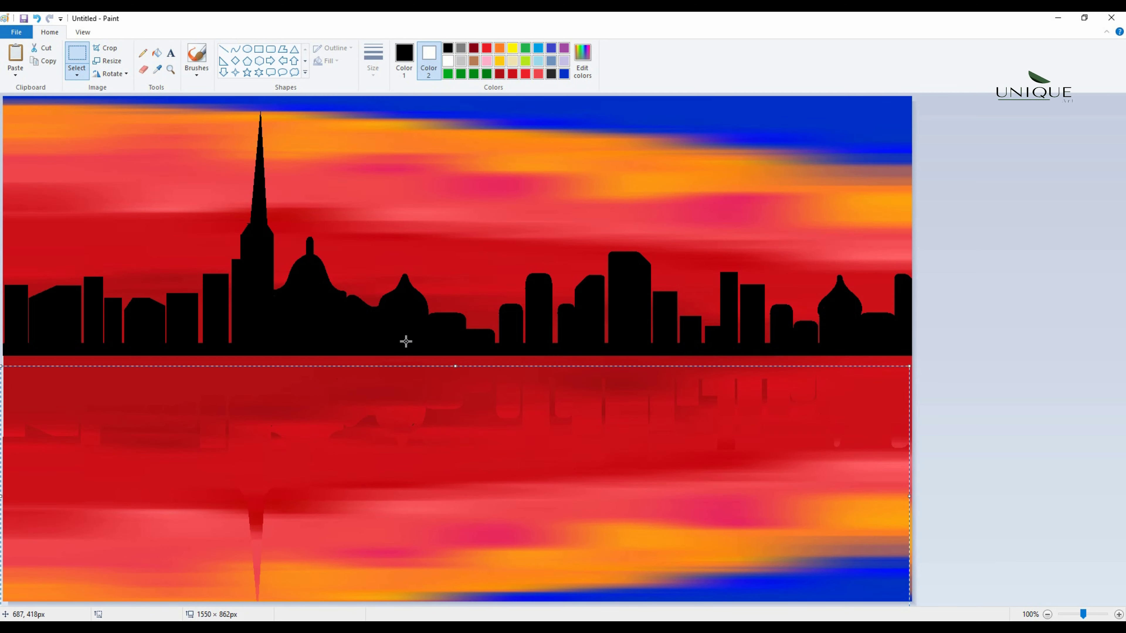
{"action": "key", "text": "ctrl+z"}
{"action": "left_click", "coordinate": [77, 75]}
{"action": "left_click", "coordinate": [70, 179]}
Step: Select the upper half of the canvas down to the horizon, 1550 × 443 px, and copy and paste it
{"action": "left_click", "coordinate": [76, 73]}
{"action": "left_click", "coordinate": [80, 104]}
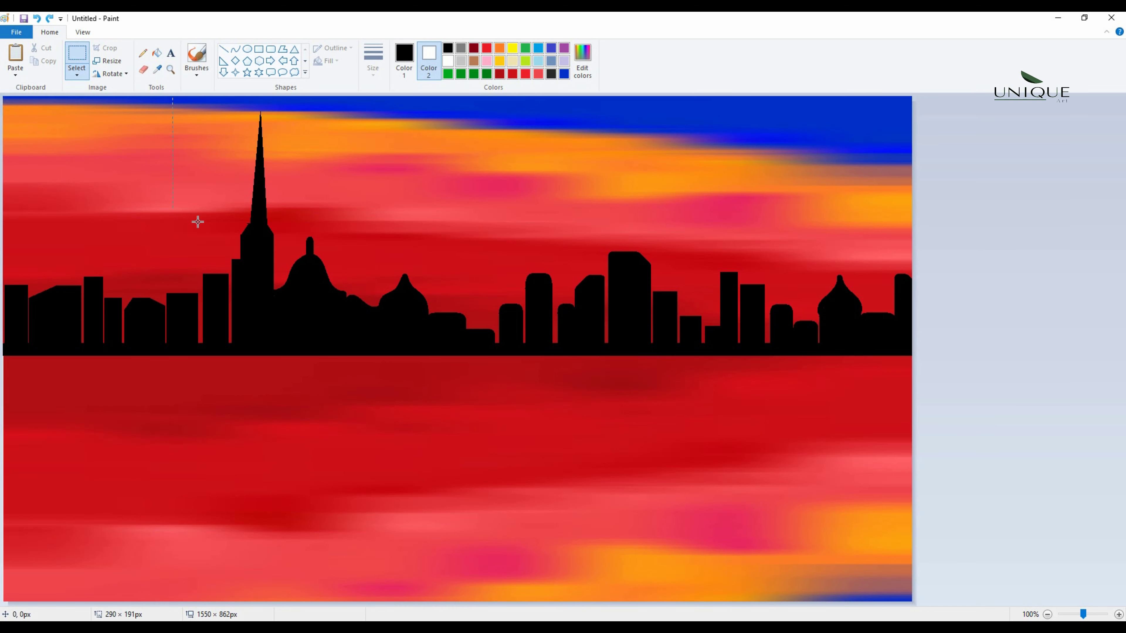
{"action": "left_click_drag", "start_coordinate": [913, 356], "coordinate": [912, 356]}
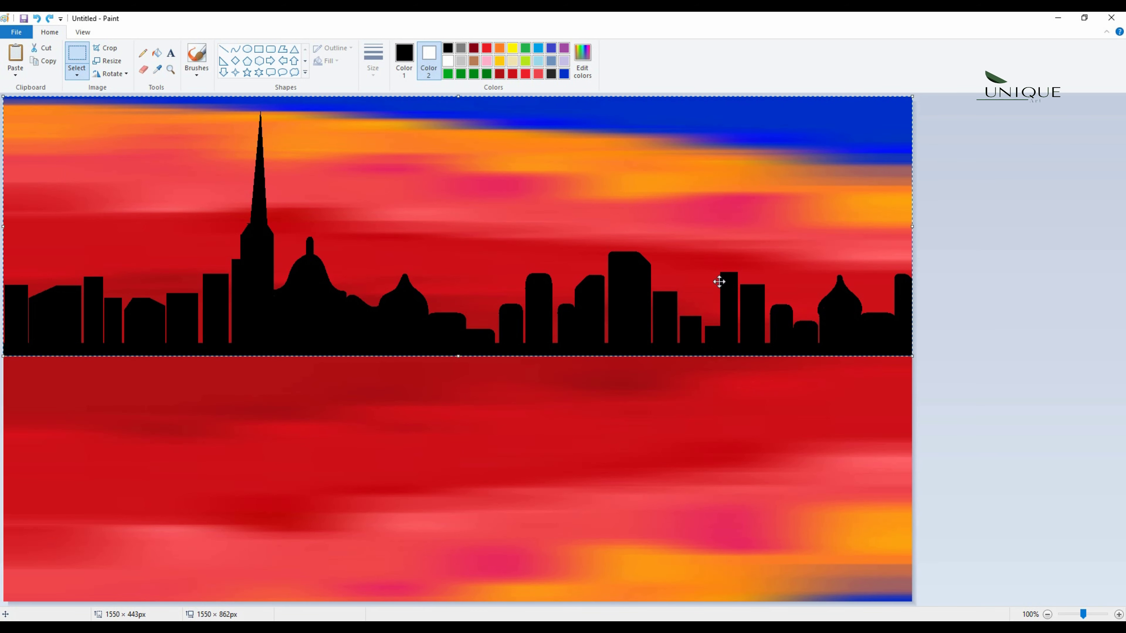
{"action": "right_click", "coordinate": [720, 283]}
{"action": "left_click", "coordinate": [748, 303]}
{"action": "right_click", "coordinate": [648, 281]}
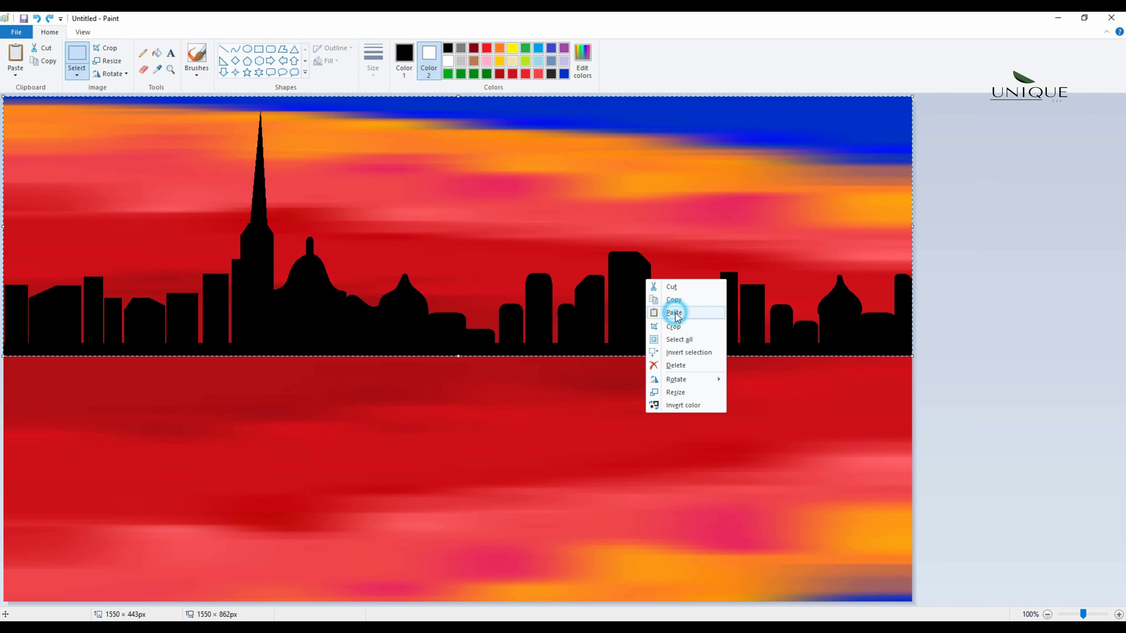
Step: Flip the pasted skyline copy vertically and move it into the lower half of the canvas, just below the original skyline
{"action": "right_click", "coordinate": [578, 284]}
{"action": "mouse_move", "coordinate": [603, 380]}
{"action": "left_click", "coordinate": [682, 423]}
{"action": "left_click_drag", "start_coordinate": [554, 243], "coordinate": [529, 476]}
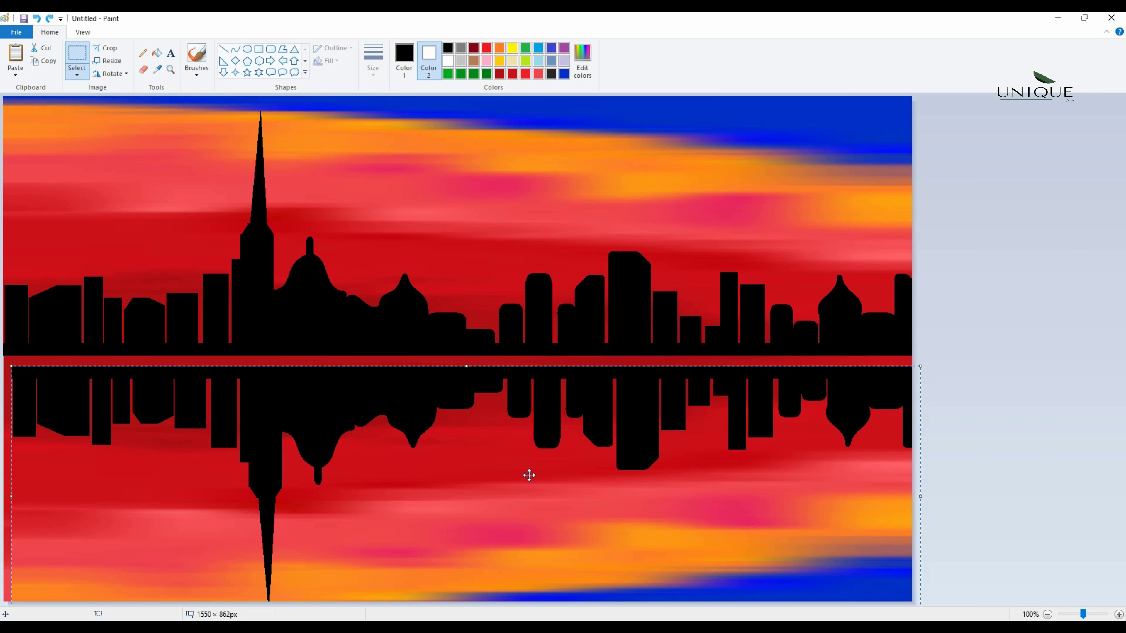
Step: Nudge the flipped copy sideways until its buildings line up with the original skyline above
{"action": "key", "text": "Left"}
{"action": "key", "text": "Left"}
{"action": "key", "text": "Left"}
{"action": "key", "text": "Left"}
{"action": "key", "text": "Left"}
{"action": "key", "text": "Left"}
{"action": "key", "text": "Left"}
{"action": "key", "text": "Left"}
{"action": "key", "text": "Left"}
{"action": "key", "text": "Left"}
{"action": "key", "text": "Left"}
{"action": "key", "text": "Left"}
{"action": "key", "text": "Left"}
{"action": "key", "text": "Left"}
{"action": "key", "text": "Left"}
{"action": "key", "text": "Left"}
{"action": "key", "text": "Left"}
{"action": "key", "text": "Left"}
{"action": "key", "text": "Left"}
{"action": "key", "text": "Left"}
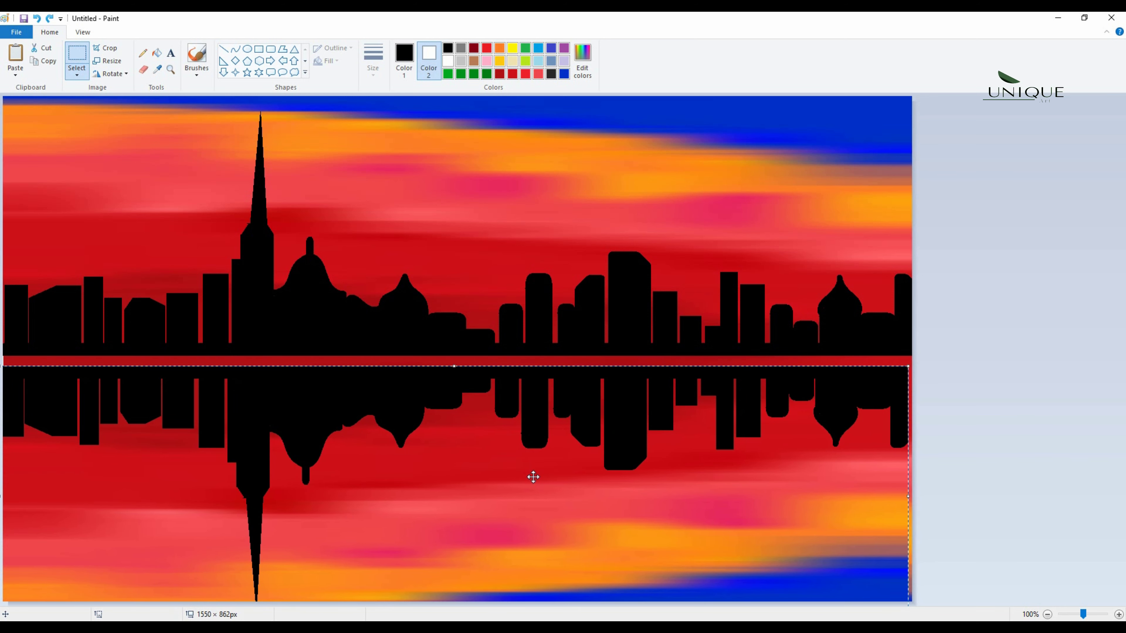
{"action": "key", "text": "Right"}
{"action": "key", "text": "Right"}
{"action": "key", "text": "Right"}
{"action": "key", "text": "Right"}
{"action": "key", "text": "Right"}
{"action": "key", "text": "Right"}
{"action": "key", "text": "Right"}
{"action": "key", "text": "Right"}
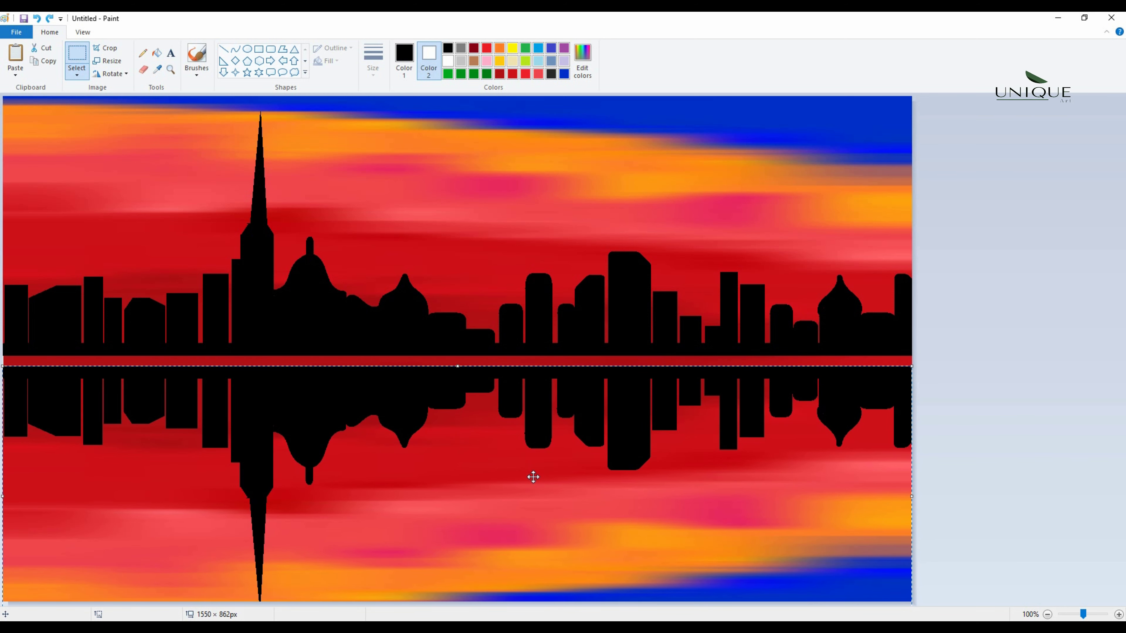
Step: Define a custom dark gray as Color 2
{"action": "left_click", "coordinate": [587, 54]}
{"action": "left_click", "coordinate": [688, 320]}
{"action": "left_click", "coordinate": [454, 401]}
Step: Set Color 1 to a custom very dark gray and fill the mirrored skyline with it
{"action": "left_click", "coordinate": [156, 52]}
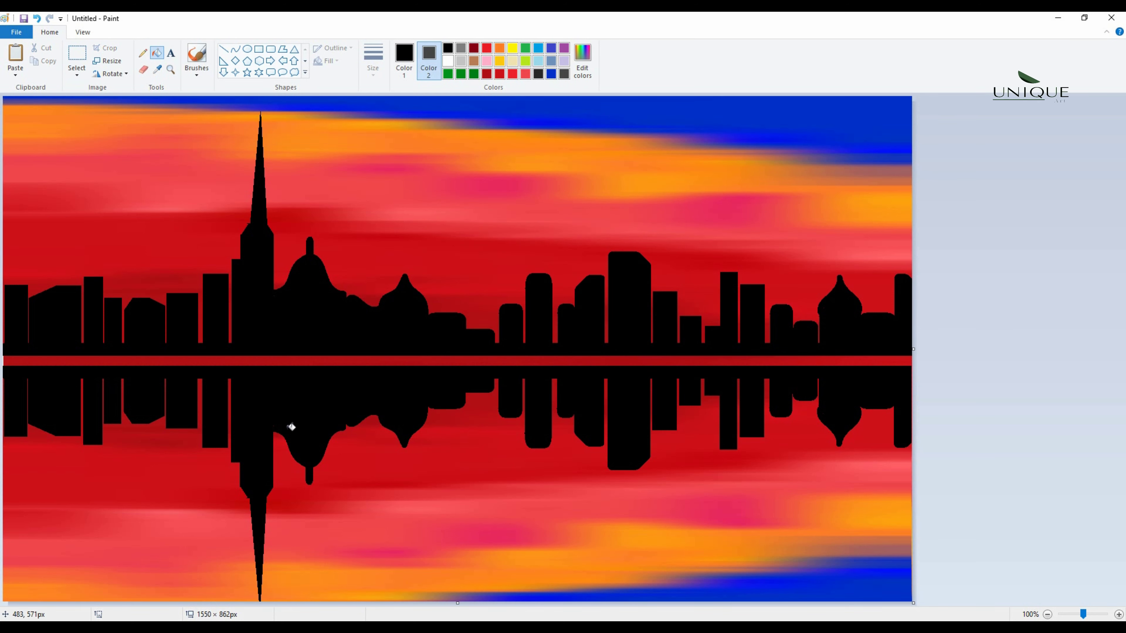
{"action": "left_click", "coordinate": [403, 59]}
{"action": "left_click", "coordinate": [582, 60]}
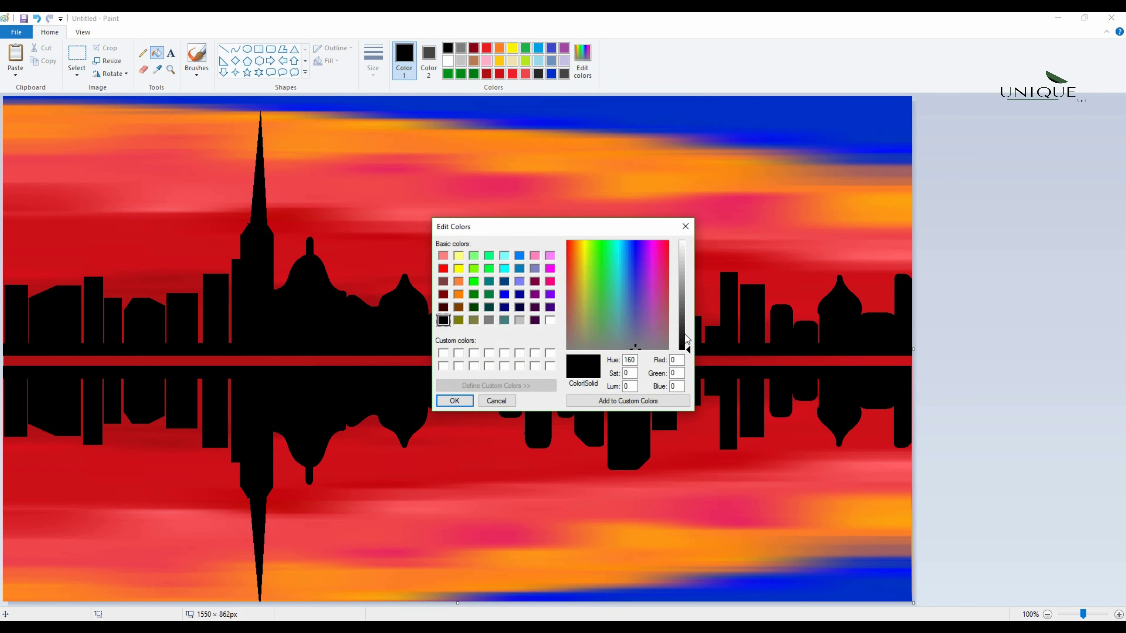
{"action": "left_click_drag", "start_coordinate": [680, 334], "coordinate": [682, 373]}
{"action": "left_click", "coordinate": [455, 400]}
{"action": "left_click", "coordinate": [346, 398]}
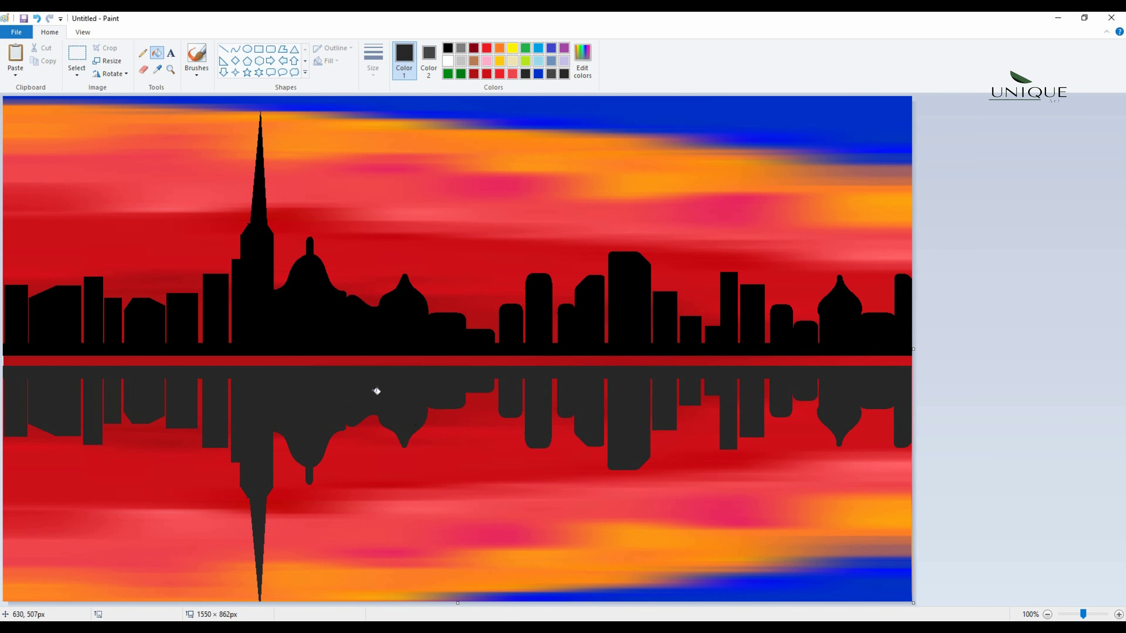
Step: Draw a horizontal black line across the full canvas width and thicken it to cover the red gap between skyline and reflection
{"action": "left_click", "coordinate": [223, 49]}
{"action": "left_click_drag", "start_coordinate": [9, 360], "coordinate": [930, 325]}
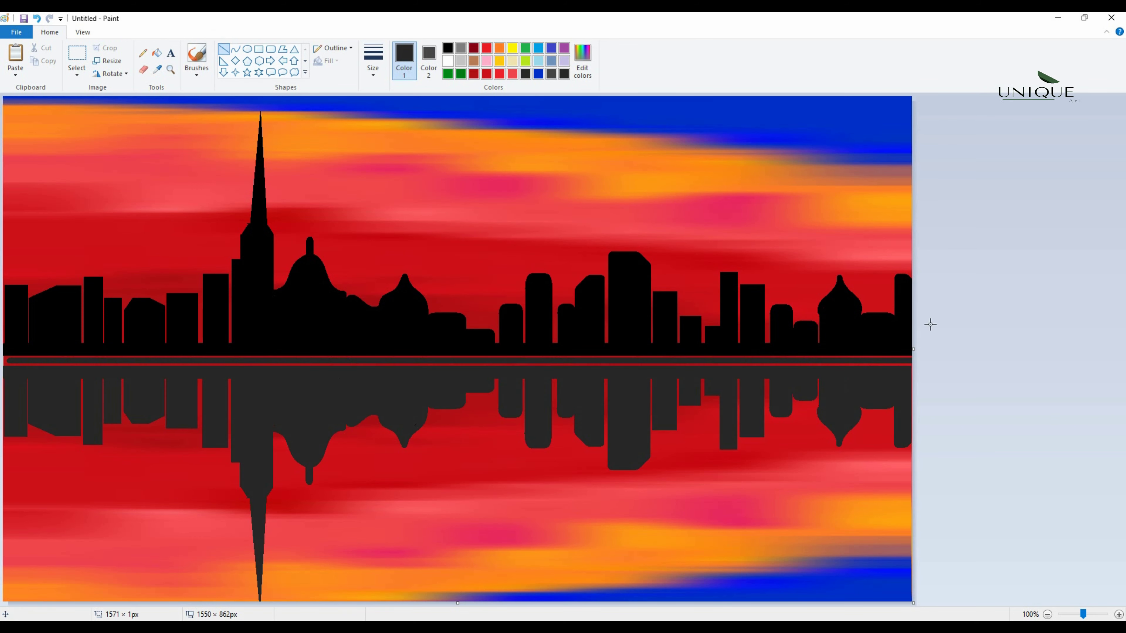
{"action": "left_click", "coordinate": [450, 50]}
{"action": "key", "text": "ctrl+plus"}
{"action": "key", "text": "ctrl+plus"}
{"action": "key", "text": "ctrl+plus"}
{"action": "key", "text": "ctrl+plus"}
{"action": "key", "text": "ctrl+plus"}
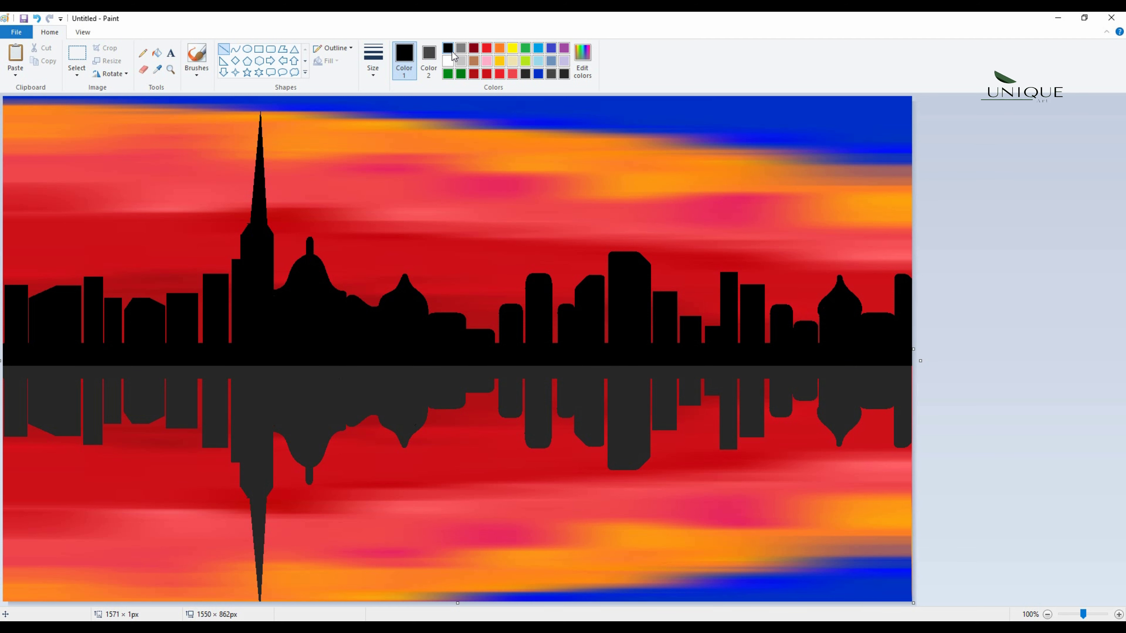
{"action": "left_click", "coordinate": [1122, 257]}
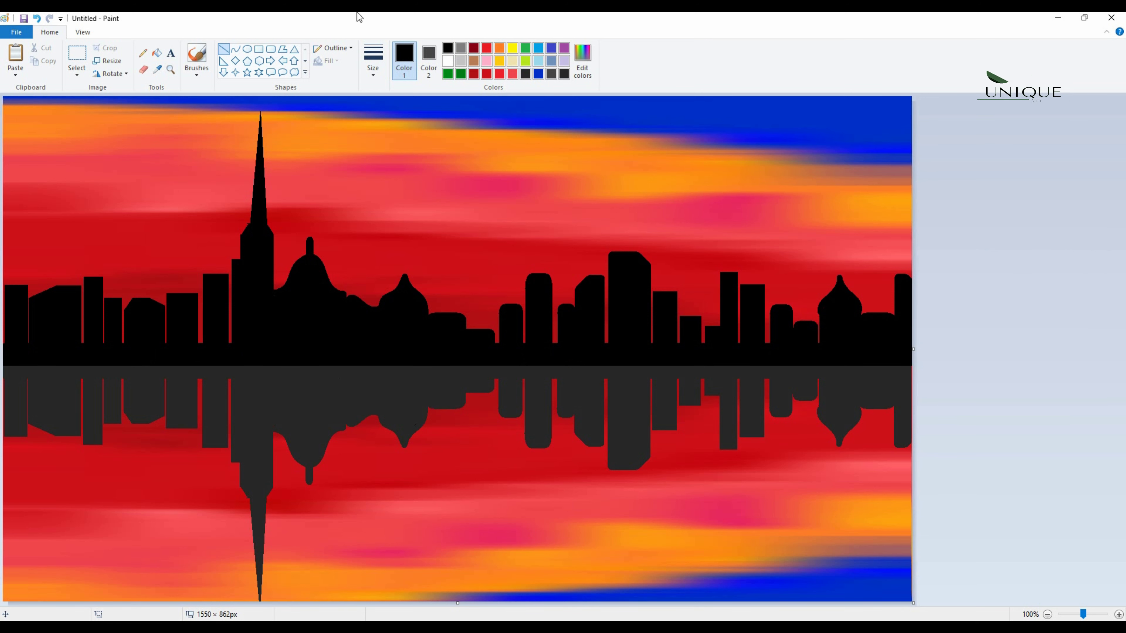
Step: Scatter small white dots across the sky above the skyline as distant stars, using the Pencil
{"action": "left_click", "coordinate": [447, 61]}
{"action": "left_click", "coordinate": [142, 54]}
{"action": "left_click", "coordinate": [87, 145]}
{"action": "left_click", "coordinate": [169, 157]}
{"action": "left_click", "coordinate": [96, 180]}
{"action": "left_click", "coordinate": [37, 213]}
{"action": "left_click", "coordinate": [92, 235]}
{"action": "left_click", "coordinate": [183, 210]}
{"action": "left_click", "coordinate": [828, 224]}
{"action": "left_click", "coordinate": [668, 201]}
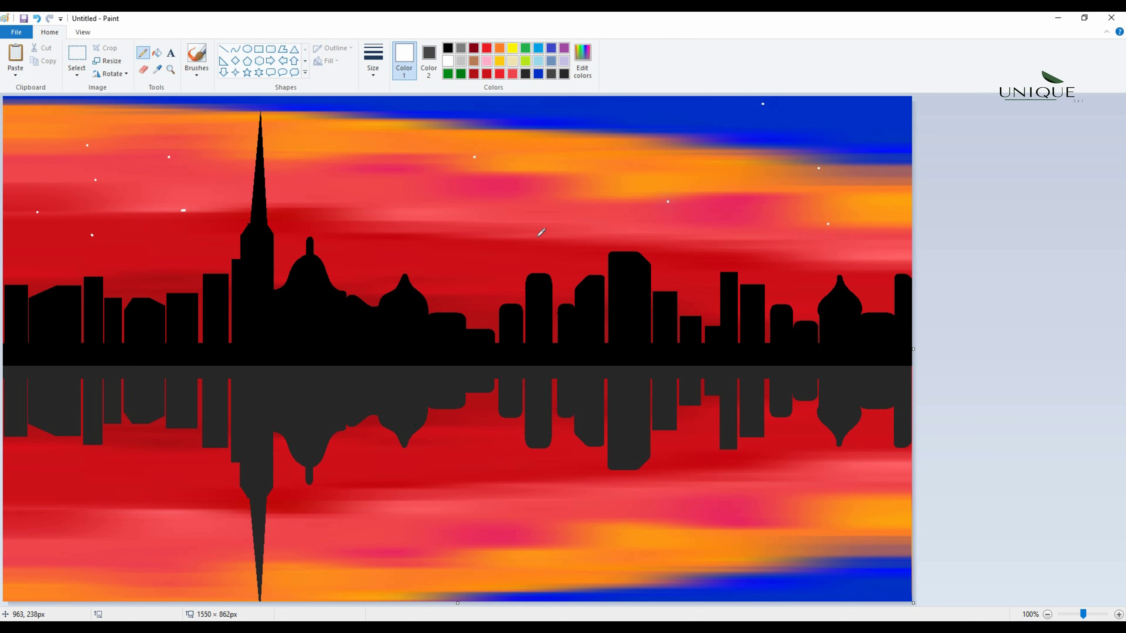
{"action": "left_click", "coordinate": [887, 218]}
{"action": "left_click", "coordinate": [729, 242]}
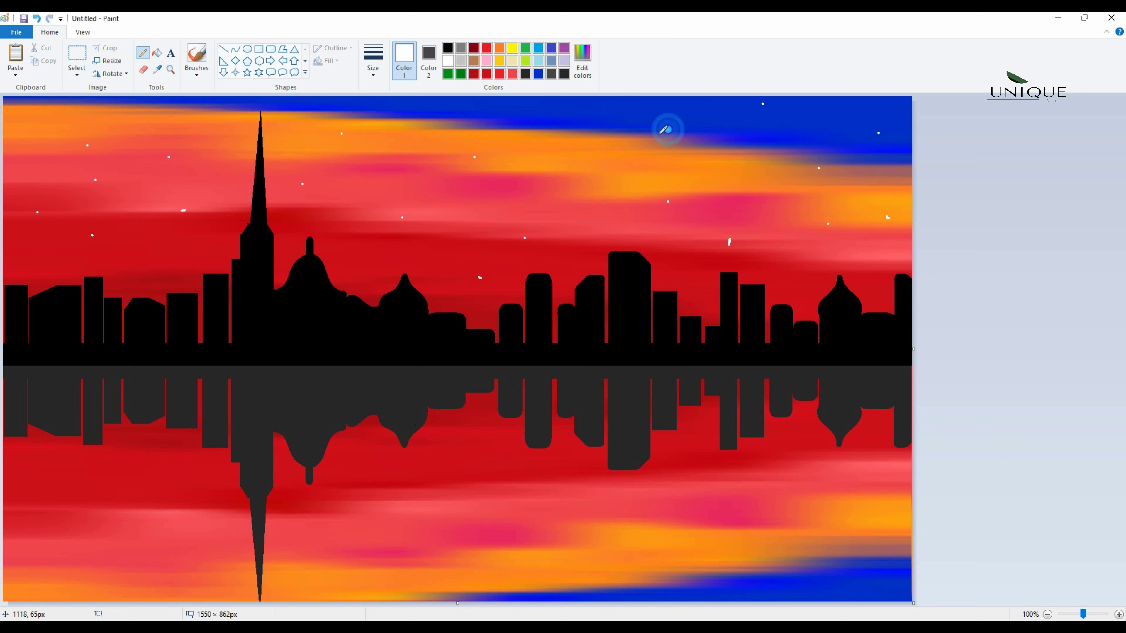
{"action": "left_click", "coordinate": [735, 230]}
{"action": "left_click", "coordinate": [599, 237]}
{"action": "left_click", "coordinate": [574, 143]}
{"action": "left_click", "coordinate": [389, 167]}
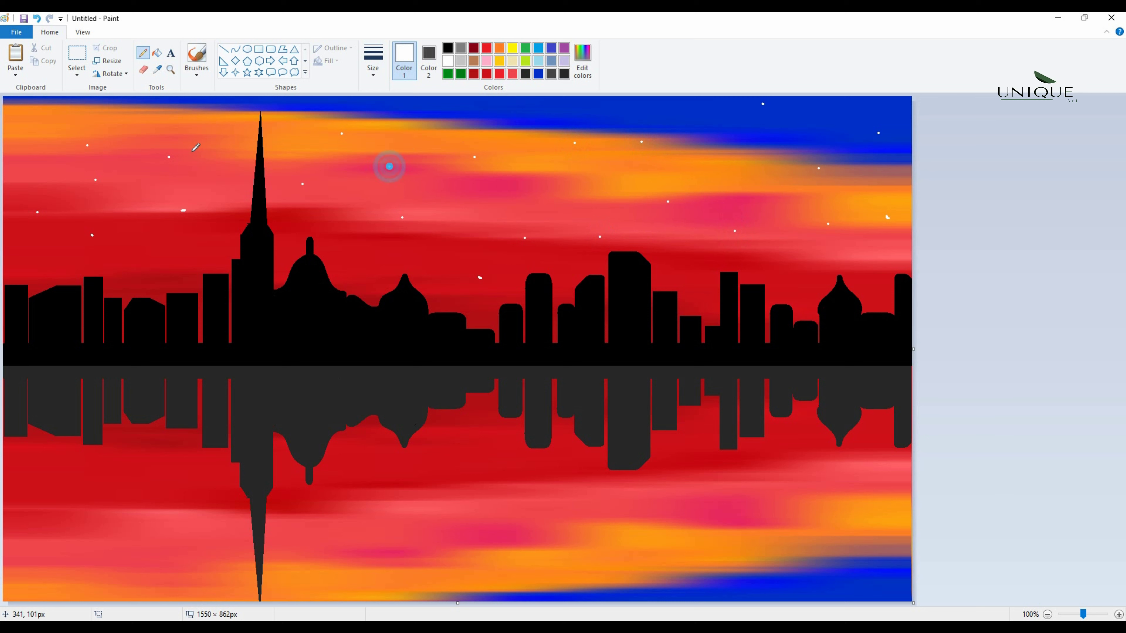
{"action": "left_click", "coordinate": [31, 111]}
{"action": "left_click", "coordinate": [27, 244]}
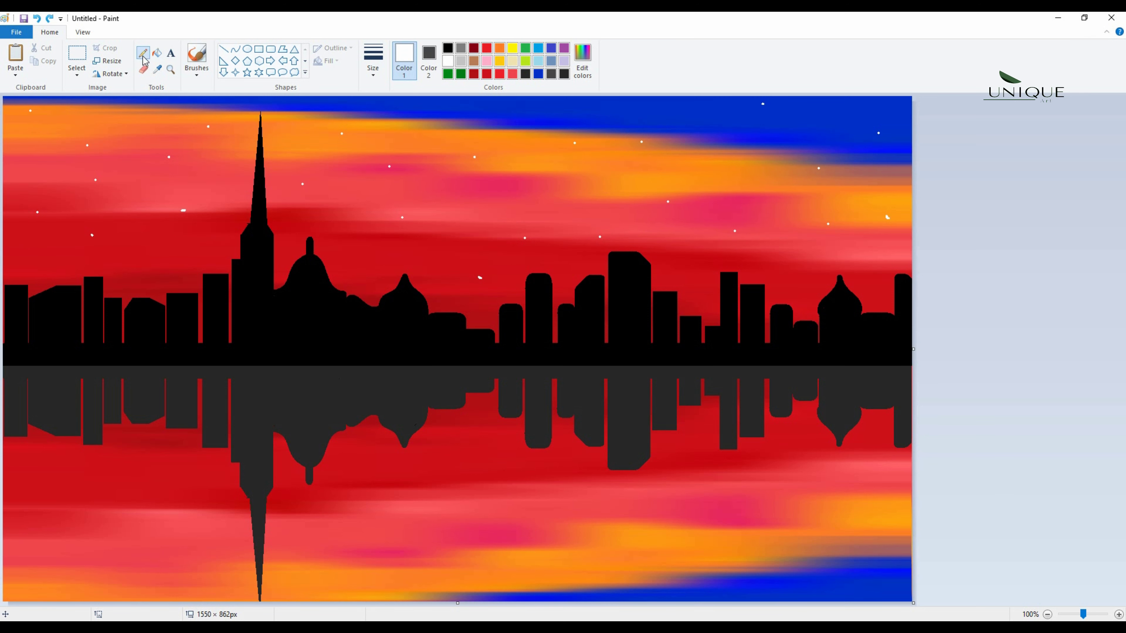
Step: Draw twelve solid white four-point stars of varied sizes across the sky, with Color 2 set to white
{"action": "left_click", "coordinate": [246, 71]}
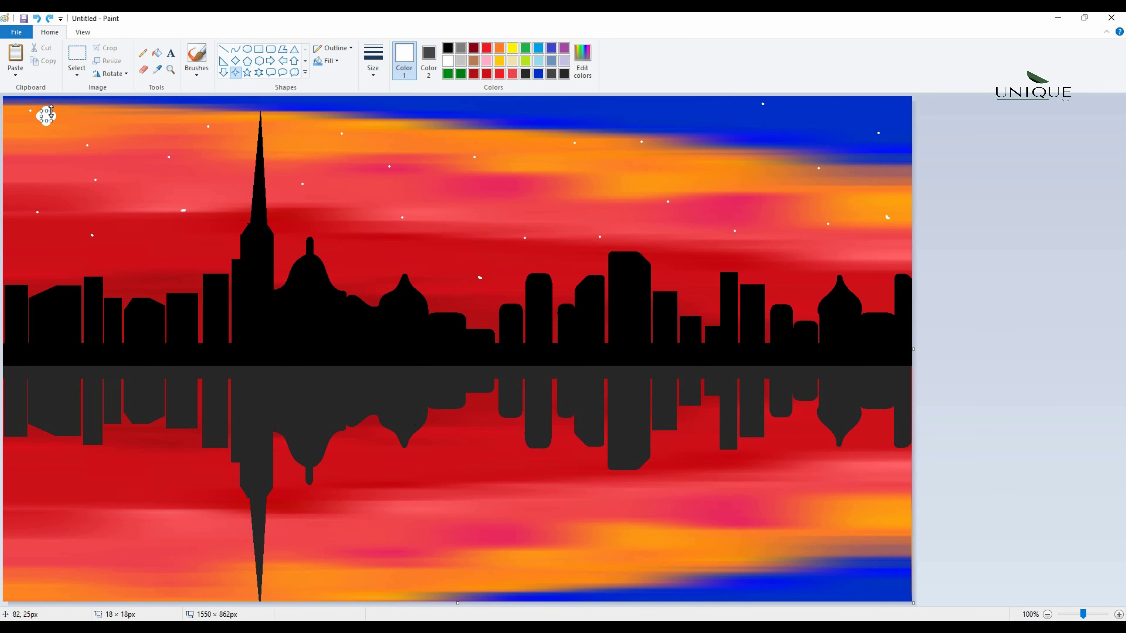
{"action": "left_click", "coordinate": [429, 58]}
{"action": "left_click", "coordinate": [448, 61]}
{"action": "left_click", "coordinate": [401, 138]}
{"action": "left_click_drag", "start_coordinate": [843, 120], "coordinate": [853, 109]}
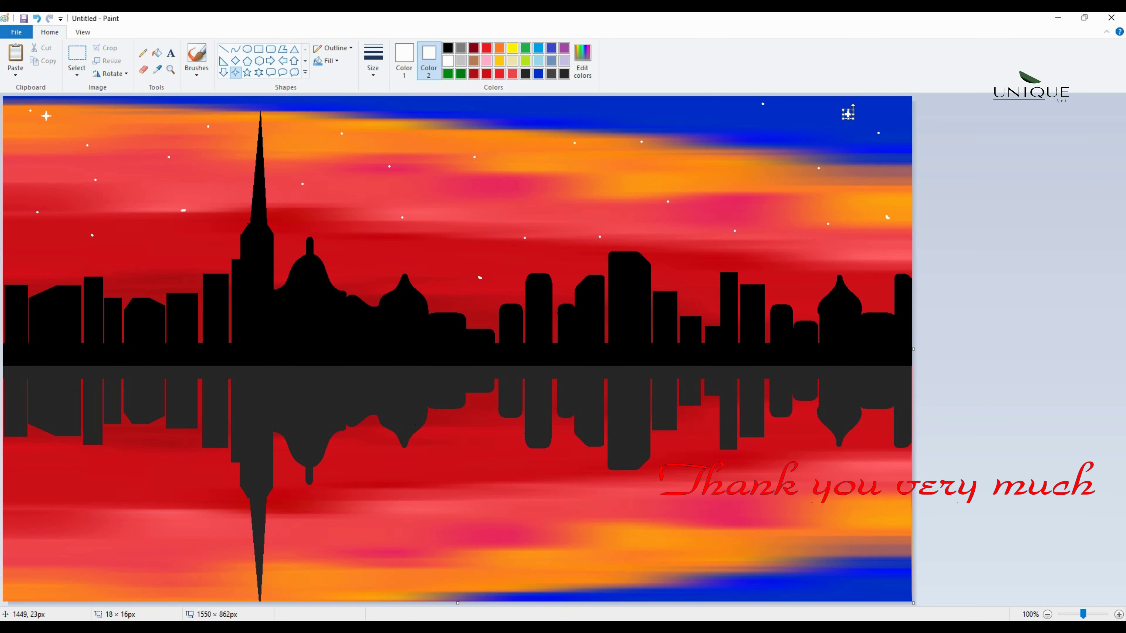
{"action": "left_click_drag", "start_coordinate": [300, 112], "coordinate": [306, 101]}
{"action": "left_click", "coordinate": [390, 105]}
{"action": "left_click_drag", "start_coordinate": [477, 209], "coordinate": [487, 196]}
{"action": "left_click", "coordinate": [642, 116]}
{"action": "left_click_drag", "start_coordinate": [641, 116], "coordinate": [657, 101]}
{"action": "left_click_drag", "start_coordinate": [20, 181], "coordinate": [36, 166]}
{"action": "left_click_drag", "start_coordinate": [135, 131], "coordinate": [144, 119]}
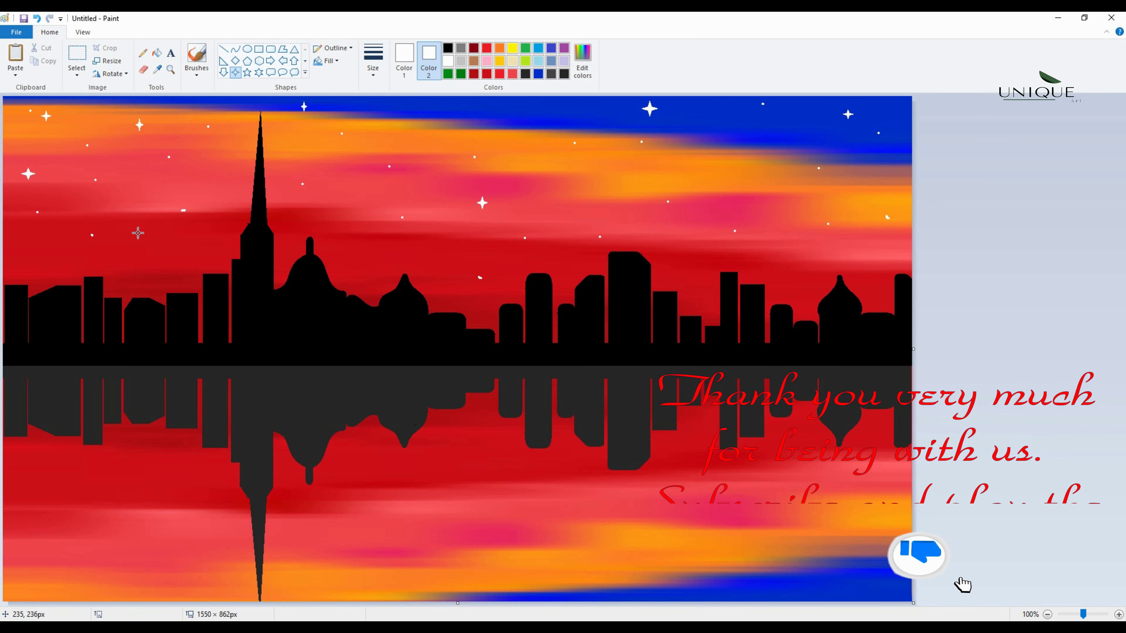
{"action": "left_click_drag", "start_coordinate": [132, 213], "coordinate": [139, 206]}
{"action": "left_click", "coordinate": [387, 197]}
{"action": "left_click_drag", "start_coordinate": [336, 205], "coordinate": [343, 197]}
{"action": "left_click", "coordinate": [664, 194]}
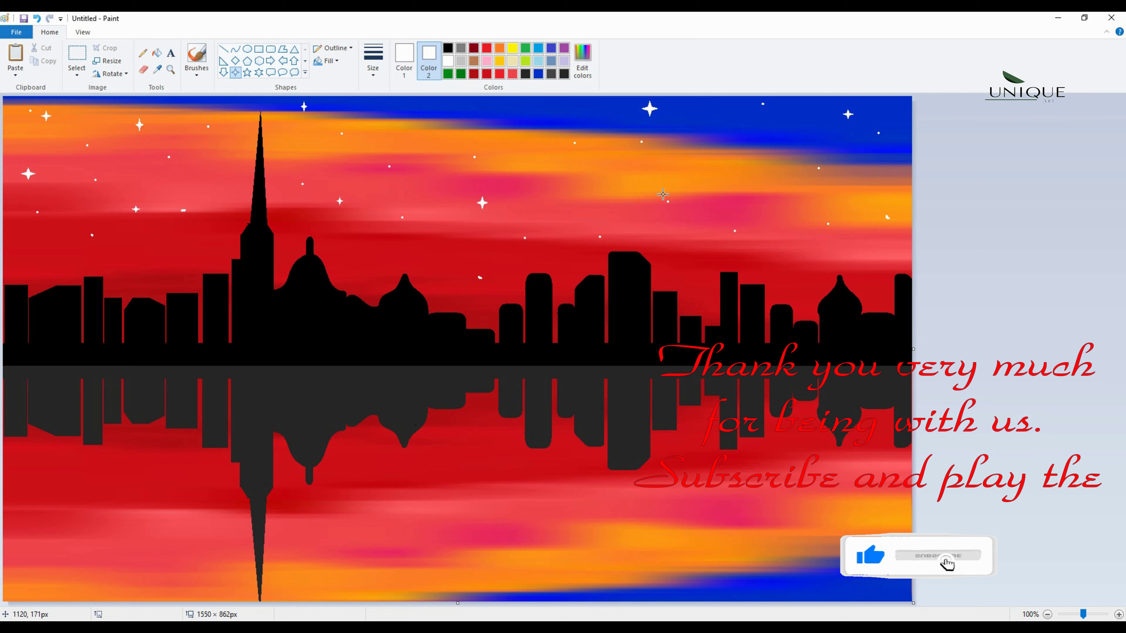
{"action": "left_click_drag", "start_coordinate": [706, 173], "coordinate": [714, 162]}
{"action": "left_click", "coordinate": [747, 196]}
{"action": "left_click_drag", "start_coordinate": [854, 192], "coordinate": [865, 182]}
{"action": "left_click_drag", "start_coordinate": [479, 124], "coordinate": [487, 116]}
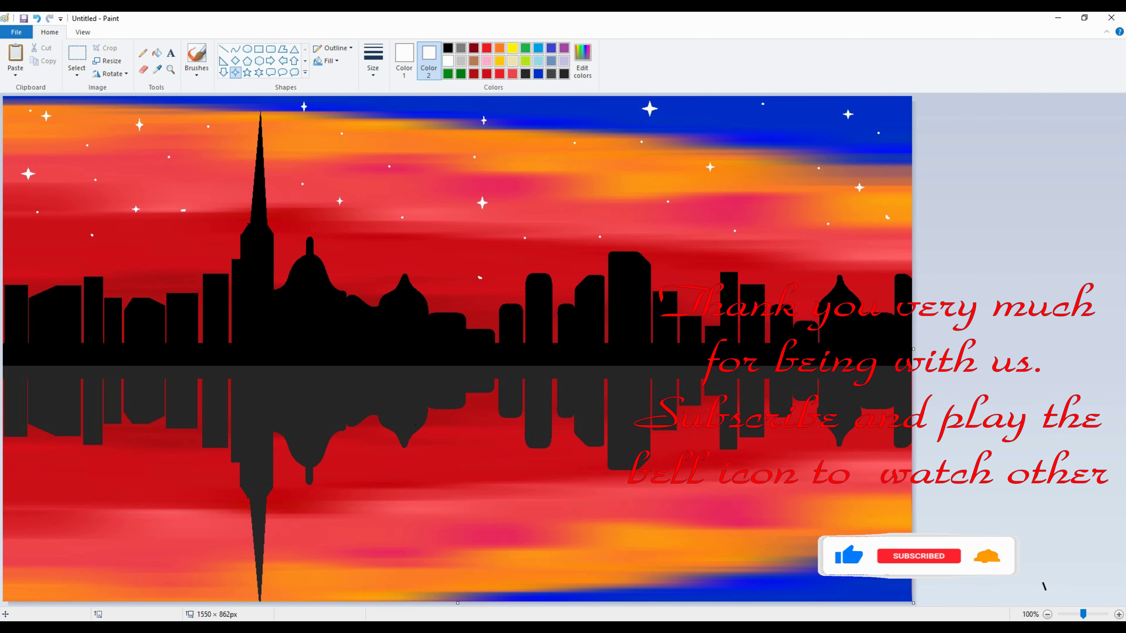